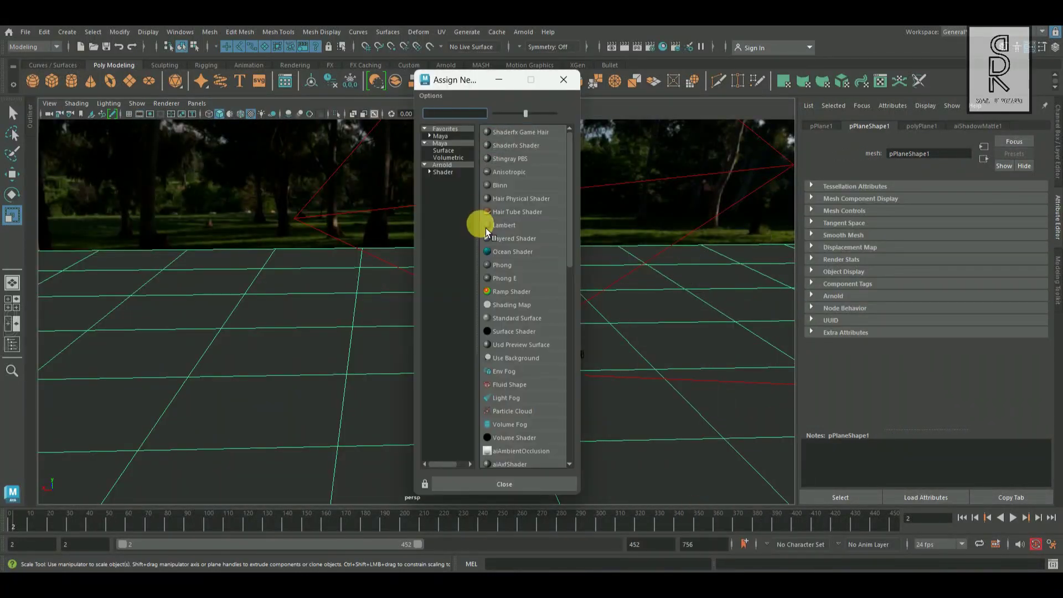
Step: Search the new material list for "shadow" with the ground plane selected
click(454, 114)
text(shadow)
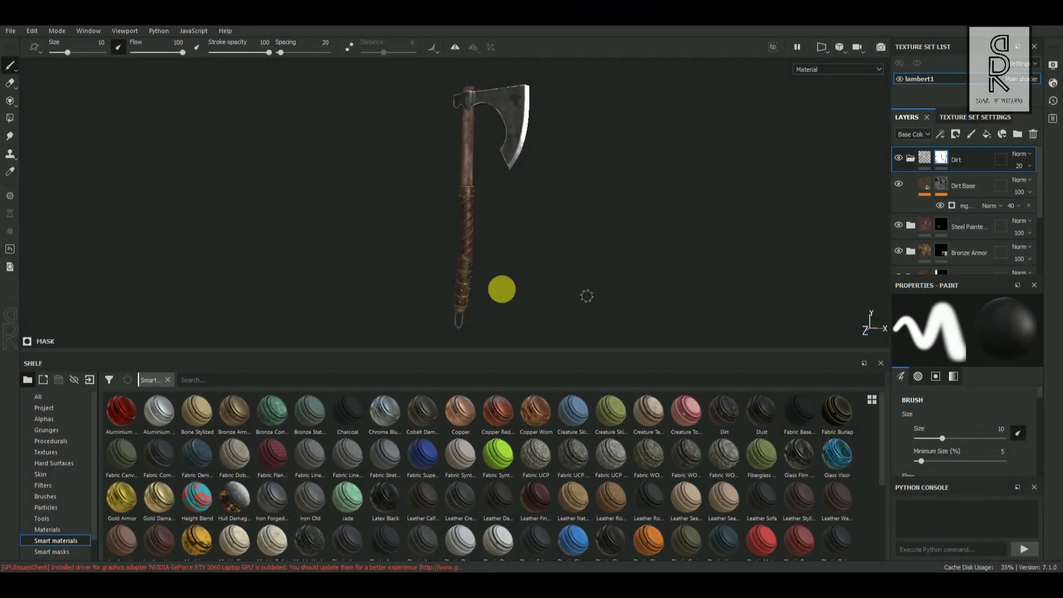
Step: Switch to Substance Painter, open the texture export for the axe, and choose the Axe_Texture_Maps folder as output directory
alt+drag(613, 261, 637, 272)
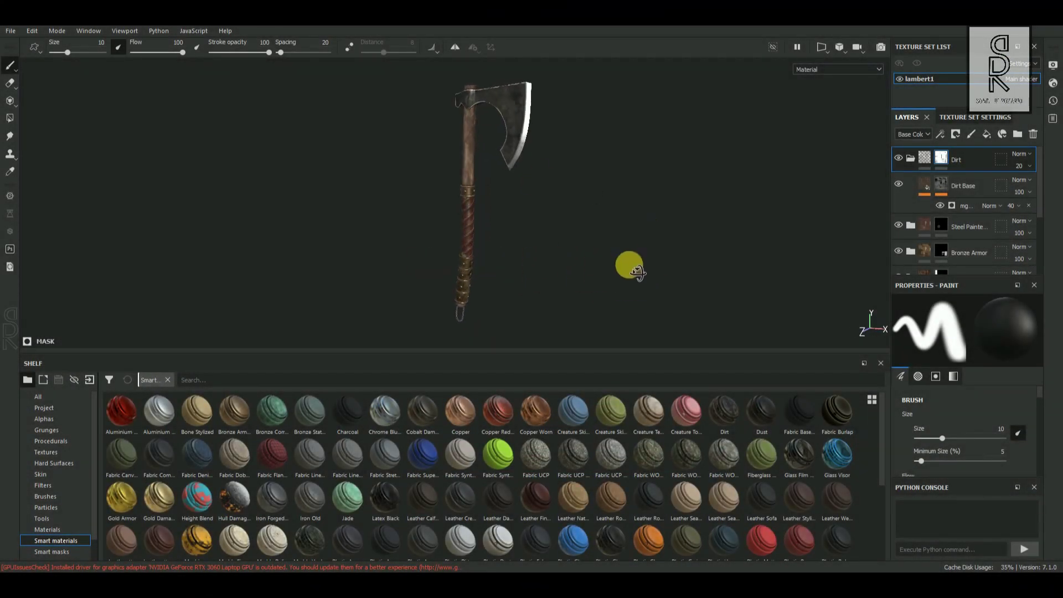
alt+drag(556, 242, 669, 261)
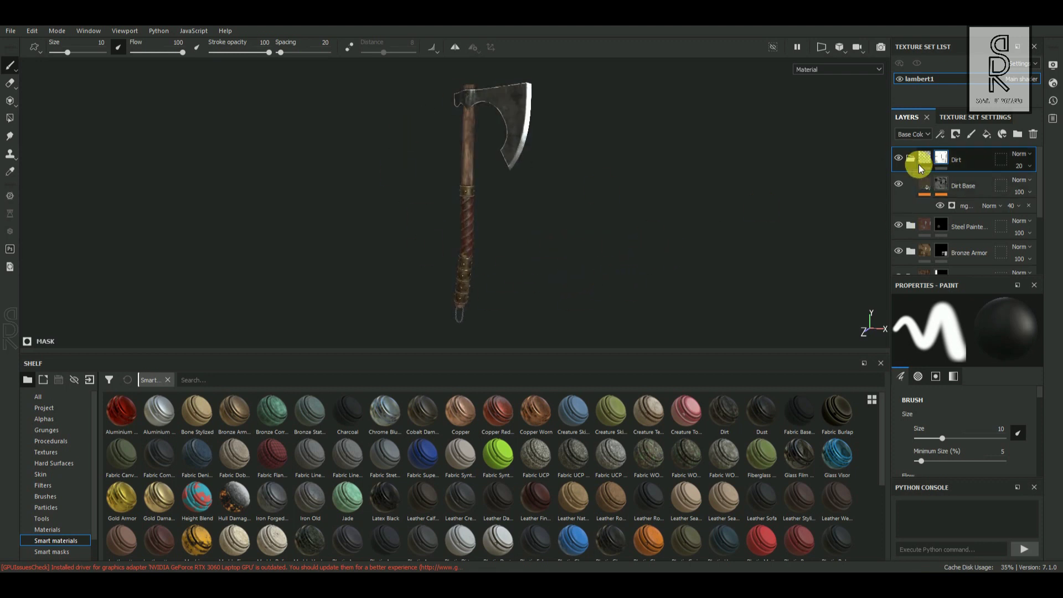
scroll(983, 255, down, 3)
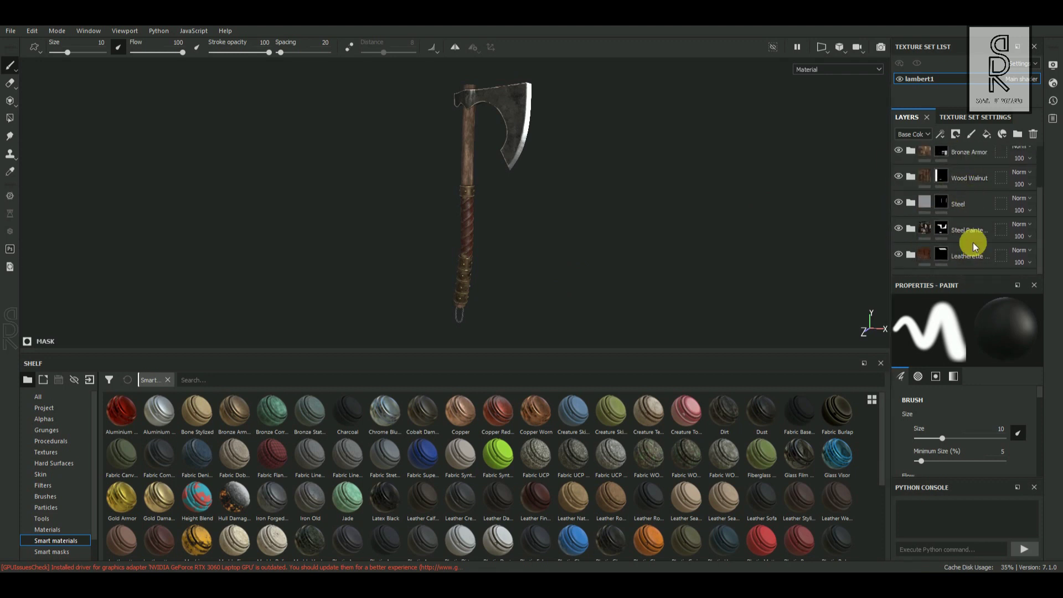
drag(972, 243, 967, 227)
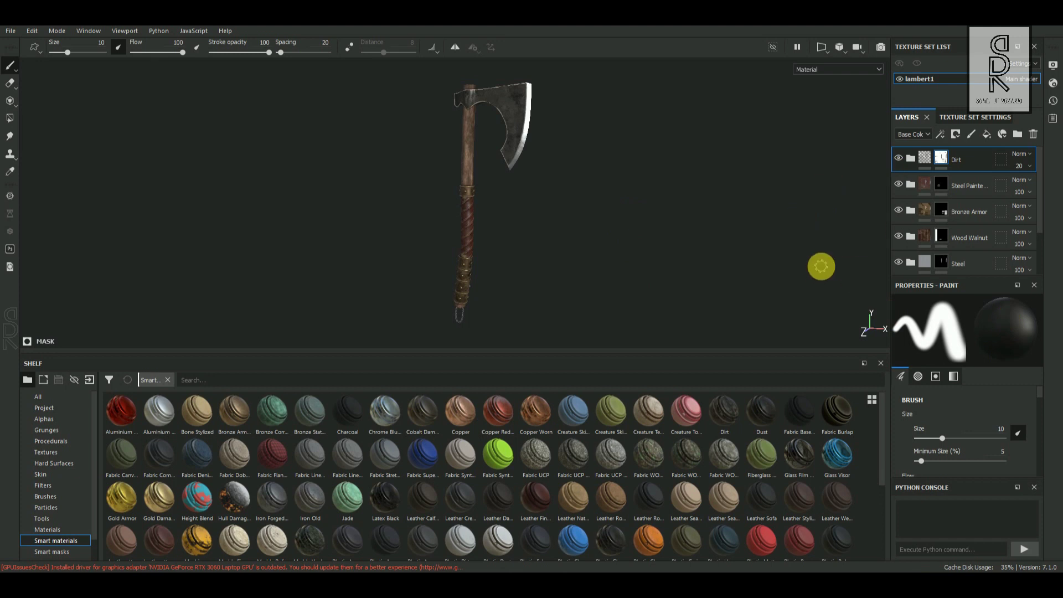
click(10, 32)
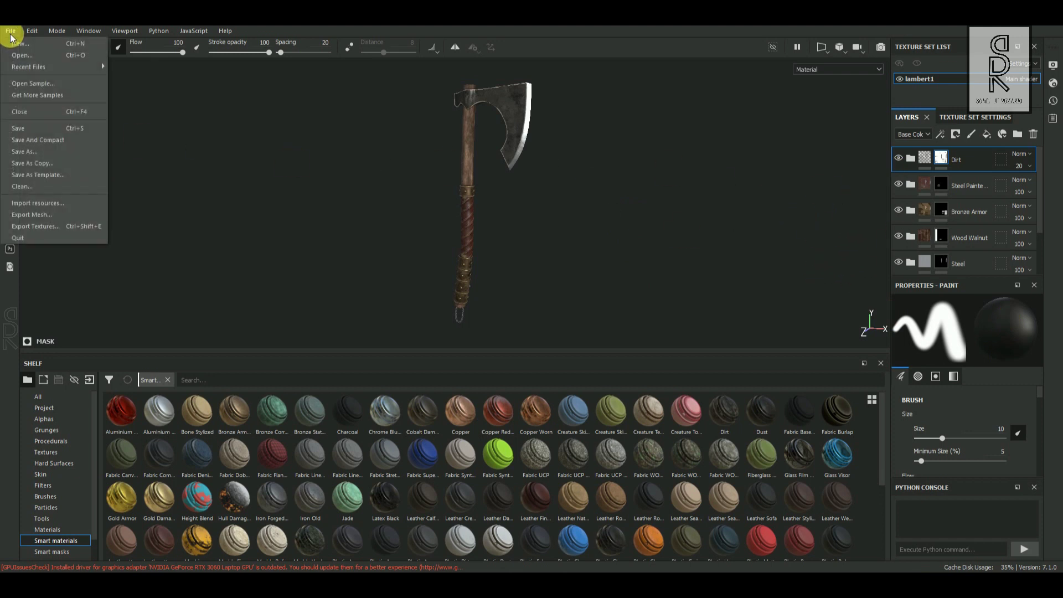
click(81, 228)
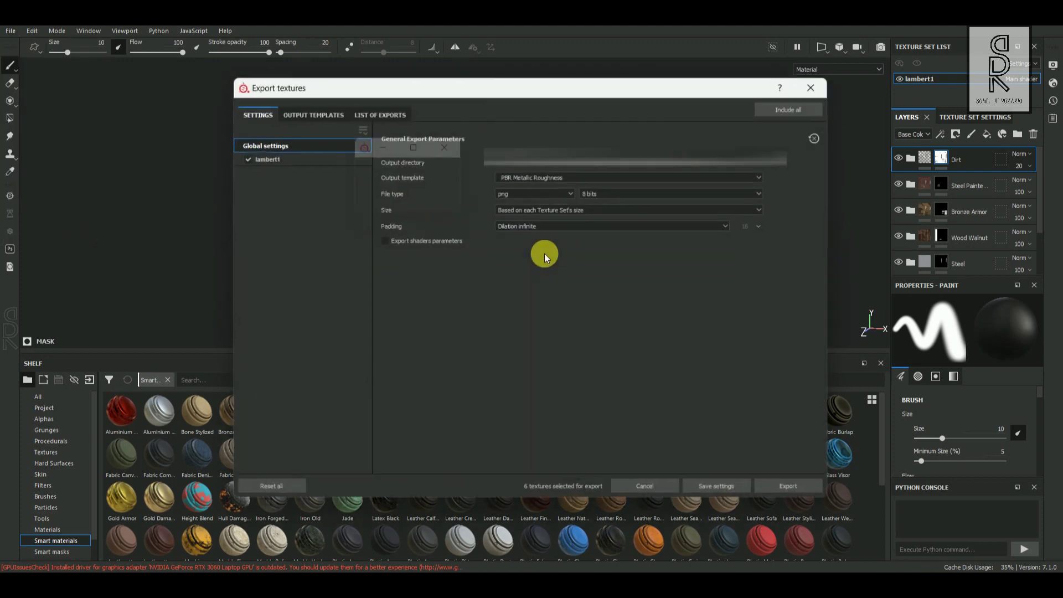
click(573, 166)
click(652, 168)
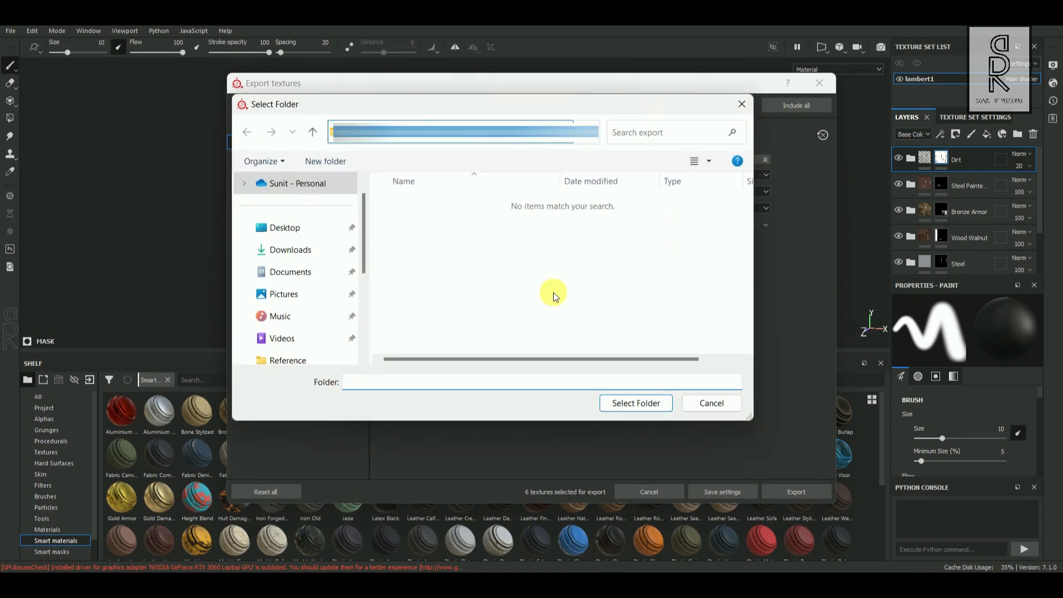
click(637, 403)
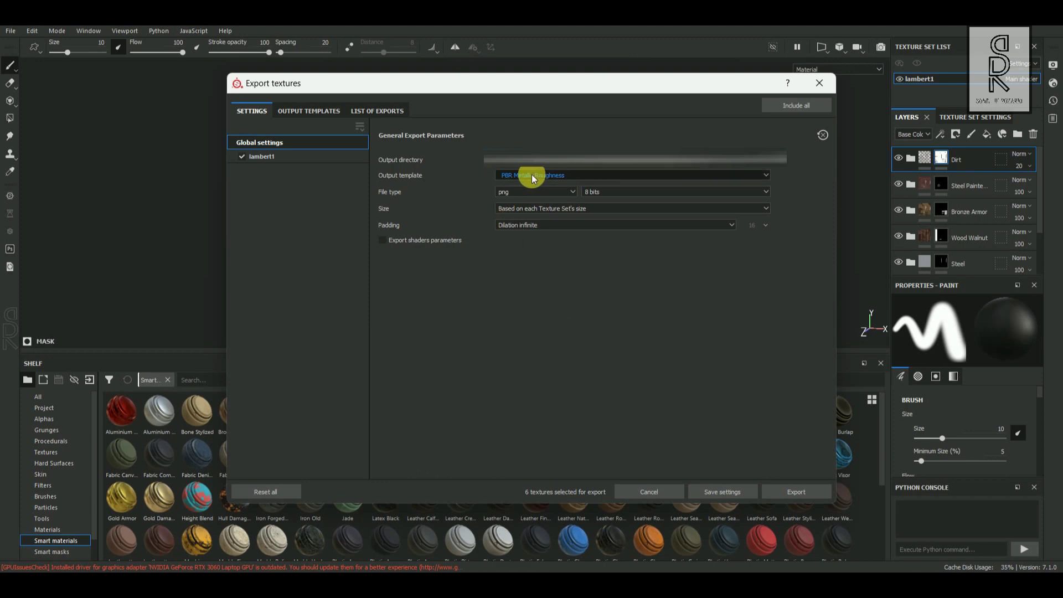
Step: Set the output template to Arnold (AiStandard) and review its output maps and the list of exports
click(744, 176)
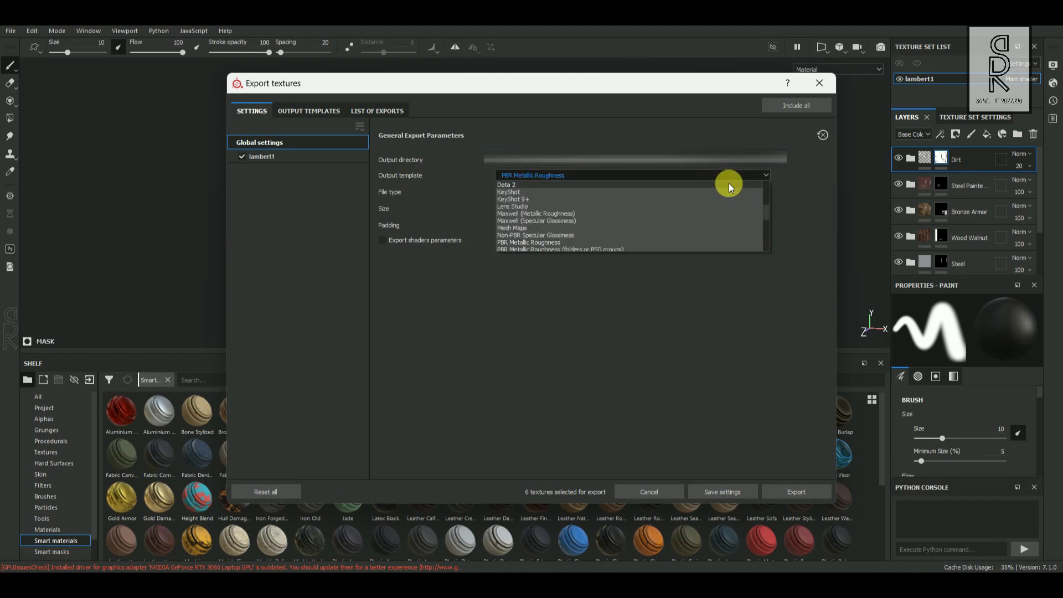
scroll(582, 221, up, 4)
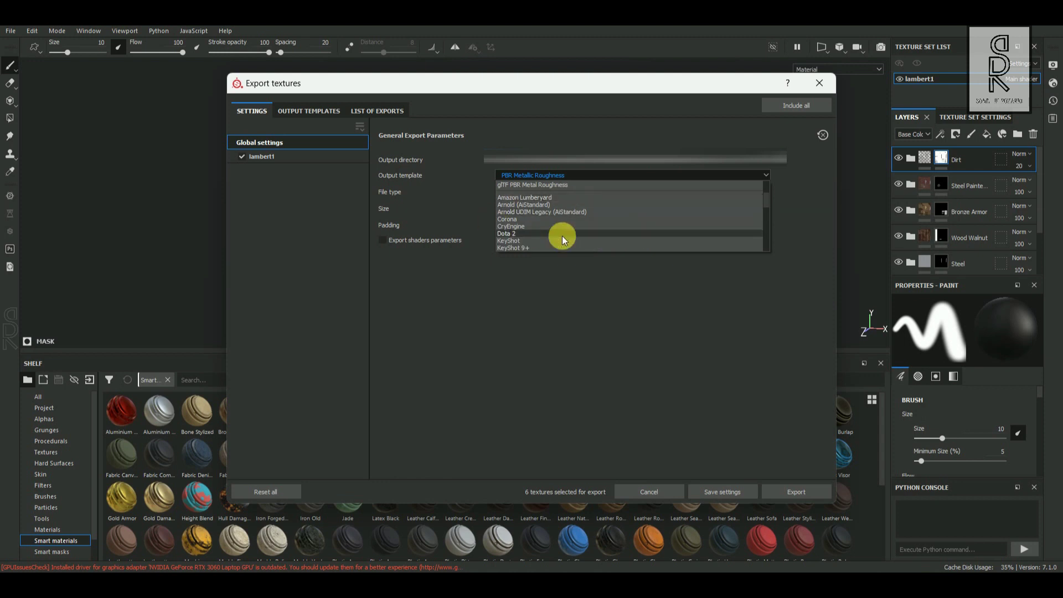
click(543, 205)
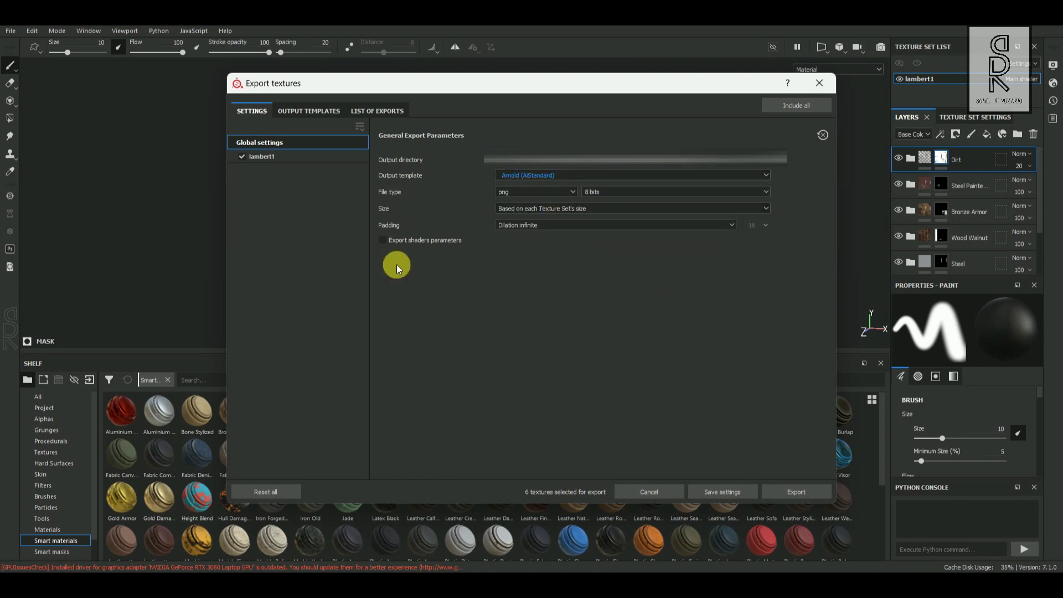
click(308, 110)
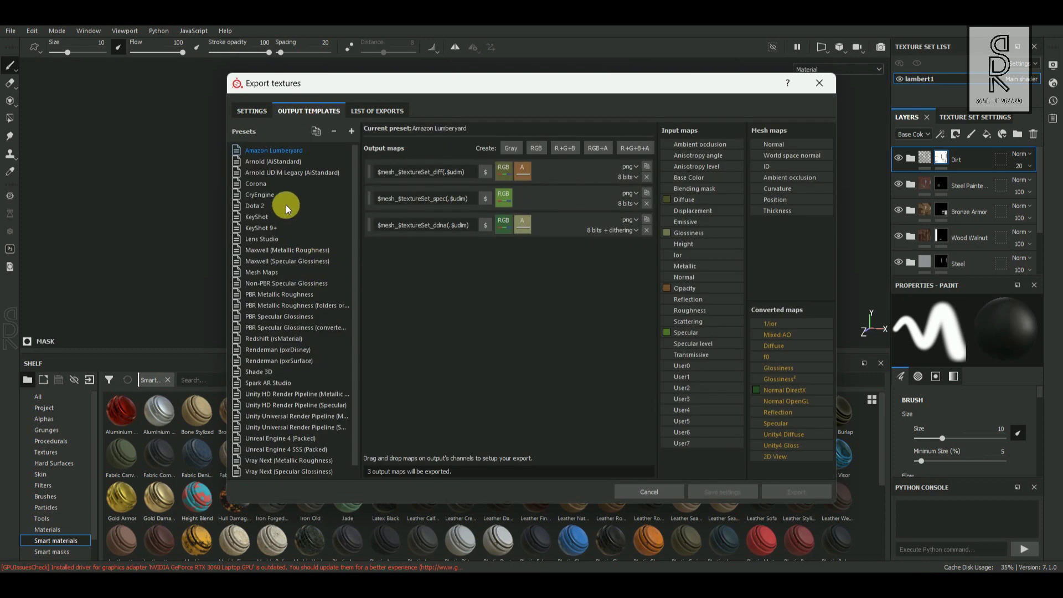
click(273, 161)
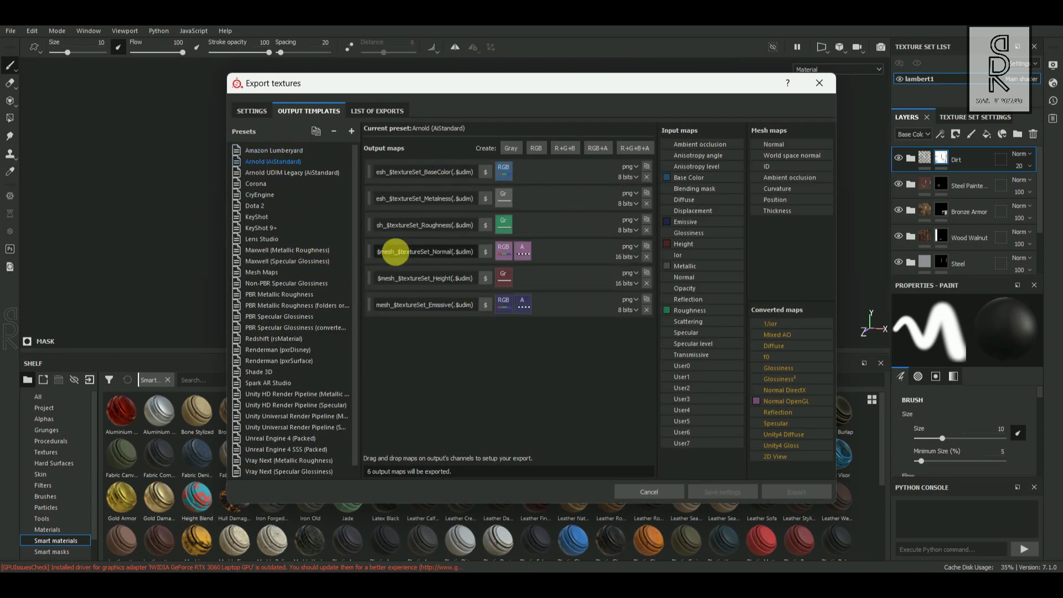
click(378, 111)
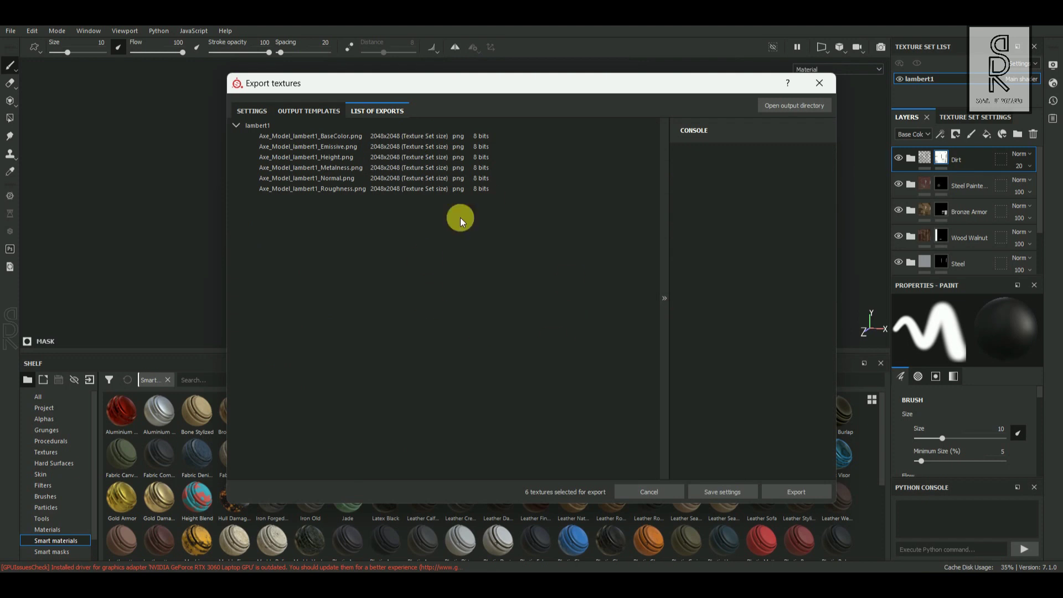
click(251, 111)
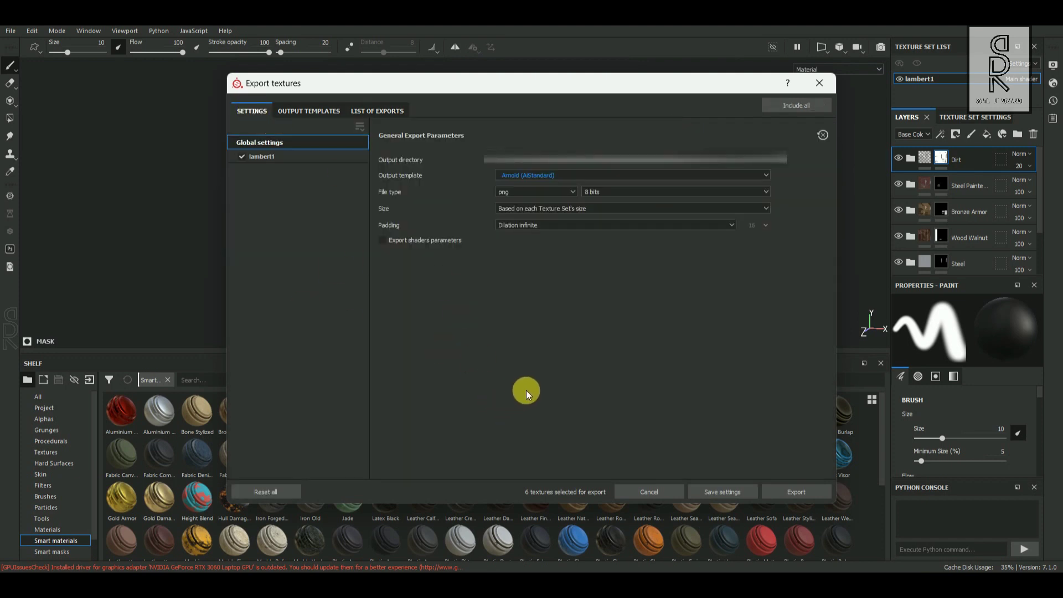
Step: Set the export file type to jpeg, export the axe textures, and check the exported maps in the output folder
click(550, 193)
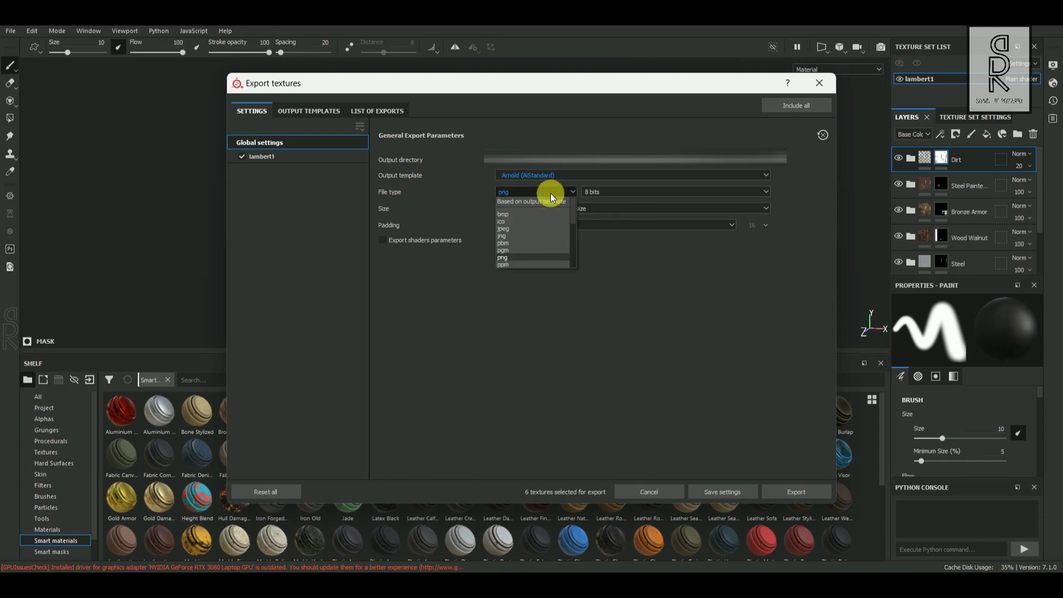
click(520, 228)
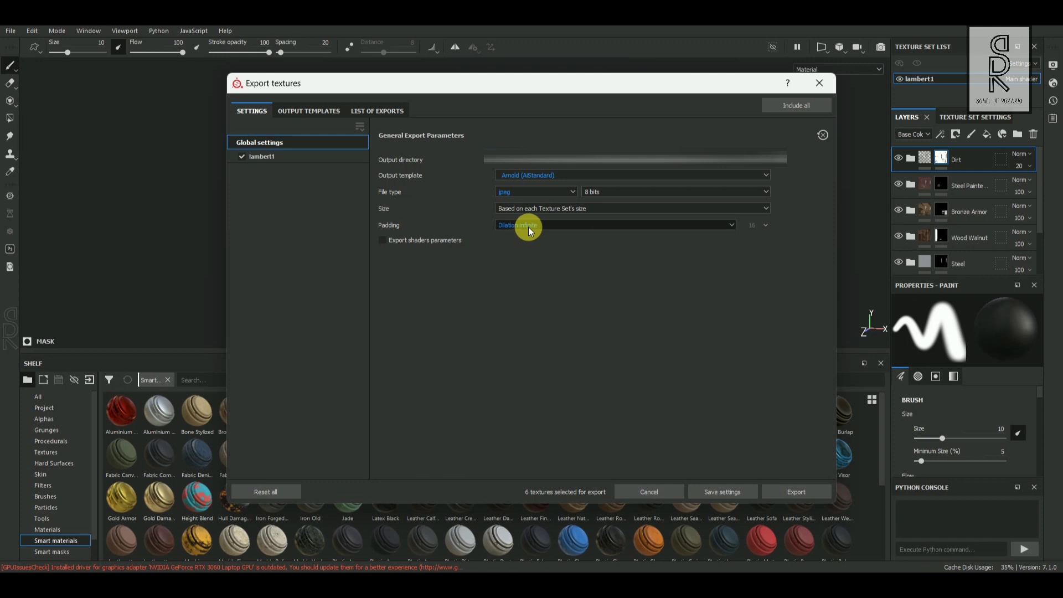
click(574, 212)
click(437, 294)
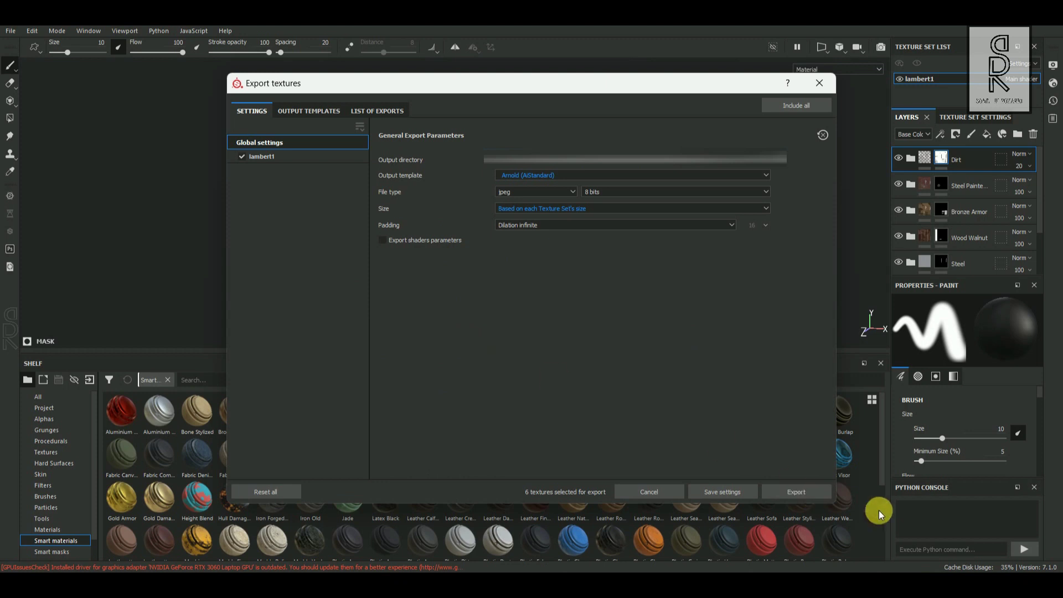
click(797, 491)
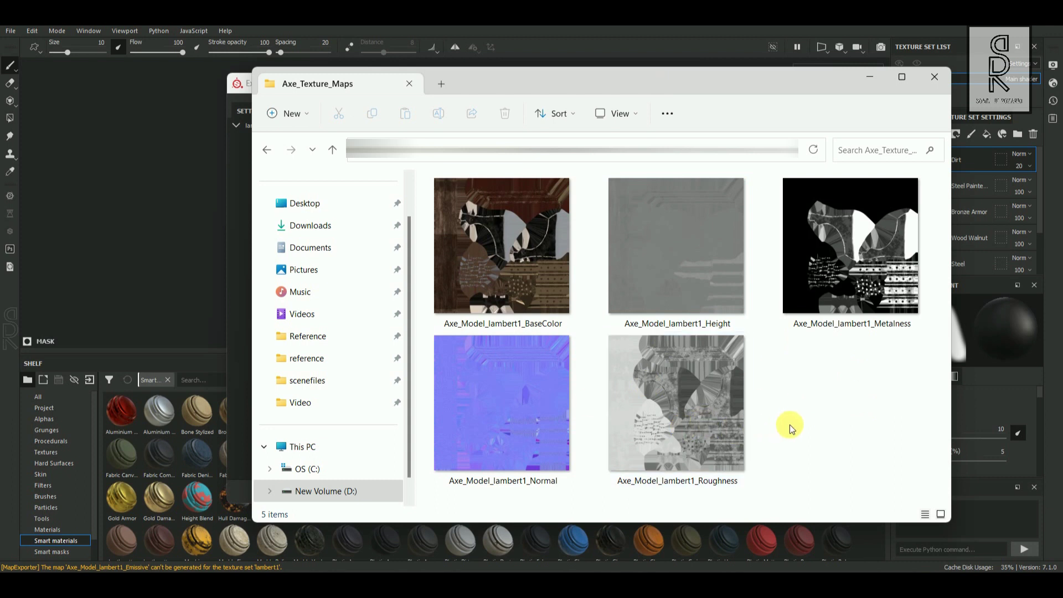
click(503, 328)
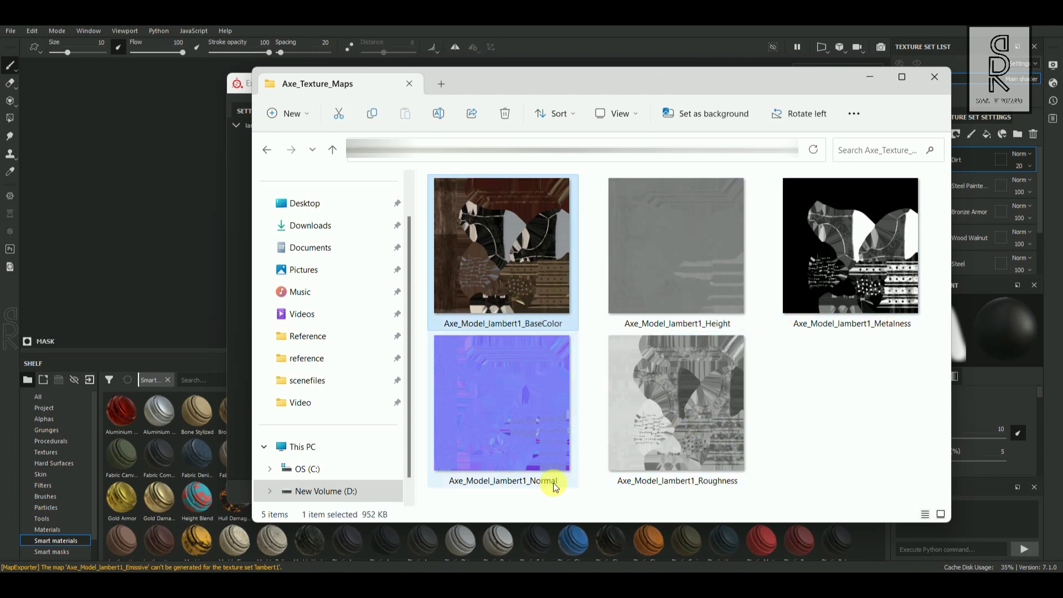
Step: Switch to Maya, select the whole axe model, and assign a new aiStandardSurface material to it
key(super+Down)
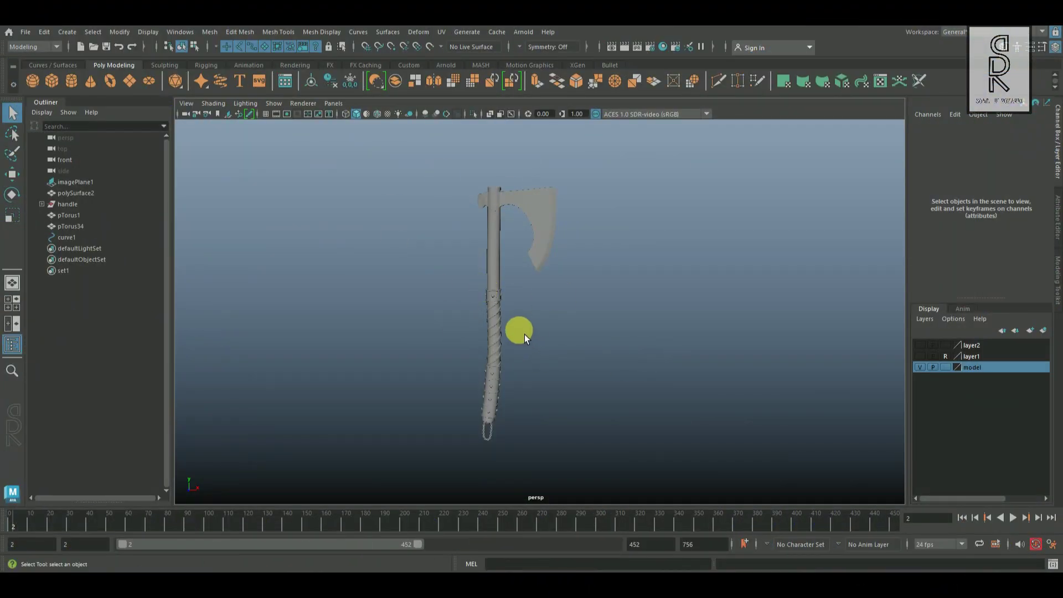
drag(531, 287, 634, 464)
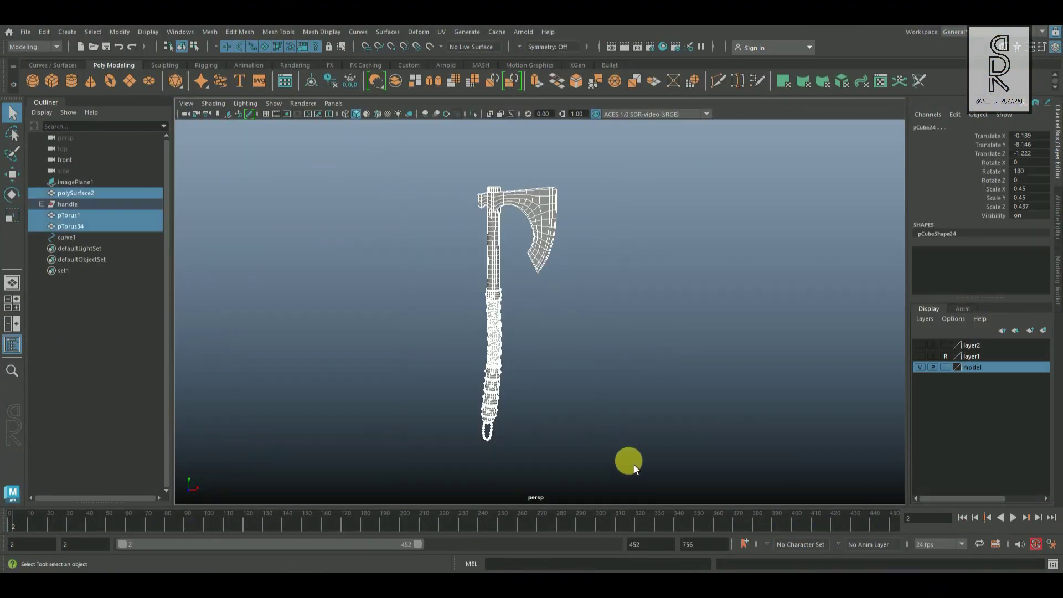
right_drag(543, 201, 560, 484)
drag(403, 211, 464, 86)
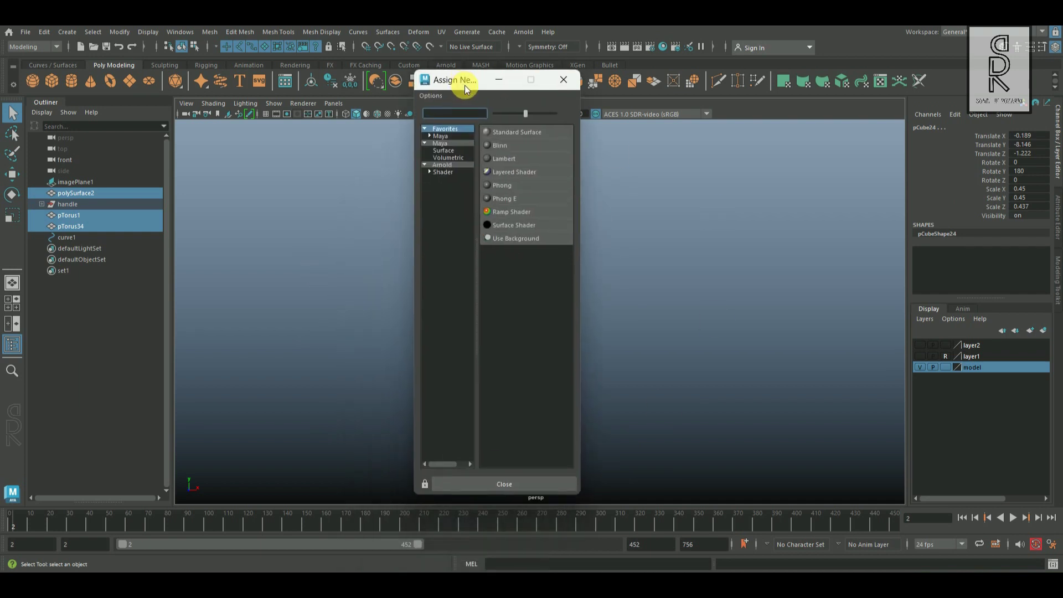
click(440, 173)
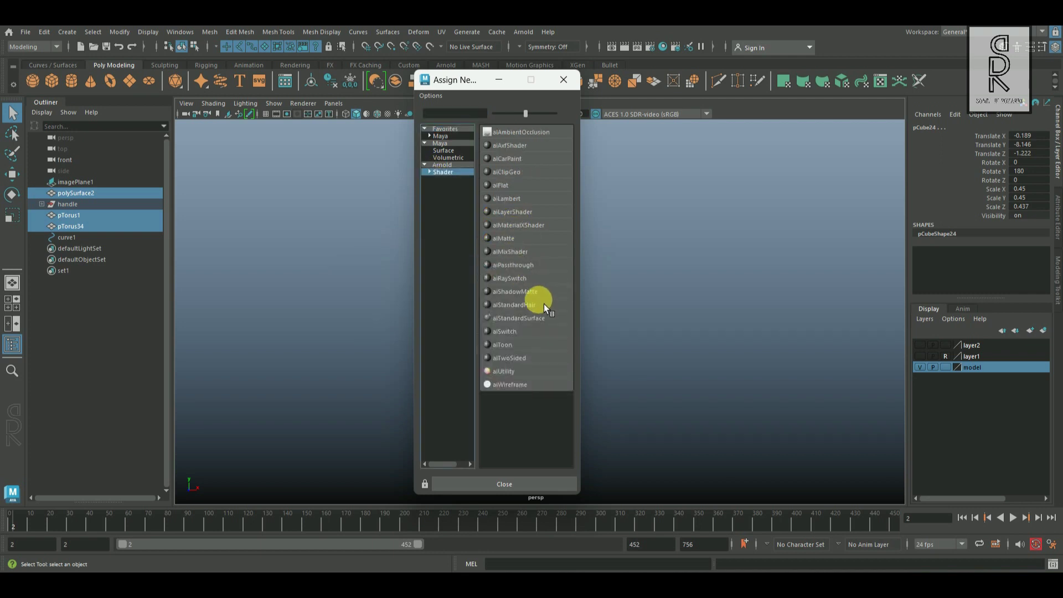
click(532, 324)
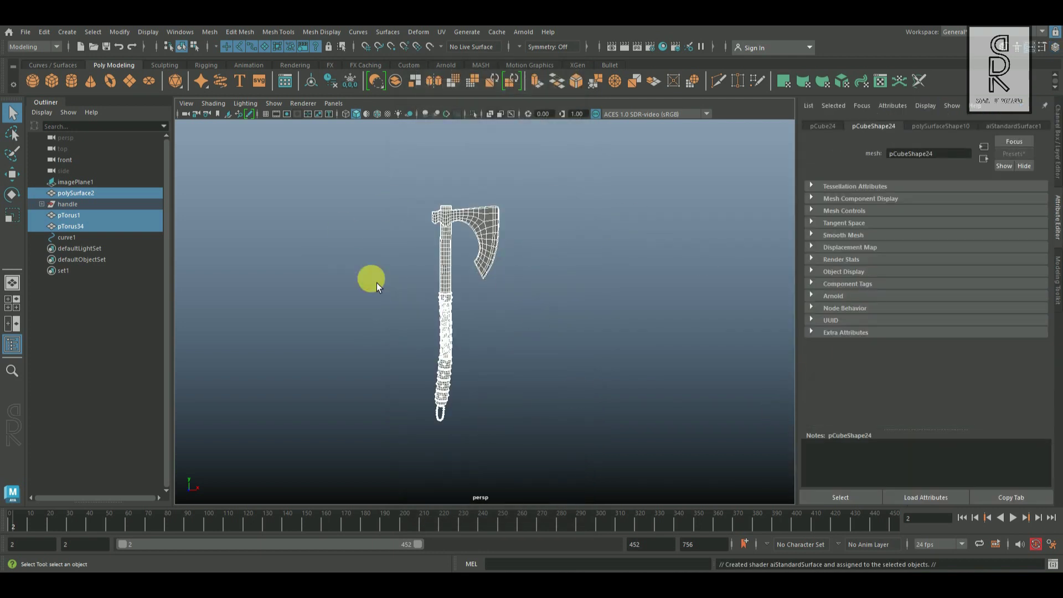
Step: Rename the axe's aiStandardSurface material to Axe_Texture
click(965, 128)
click(1027, 129)
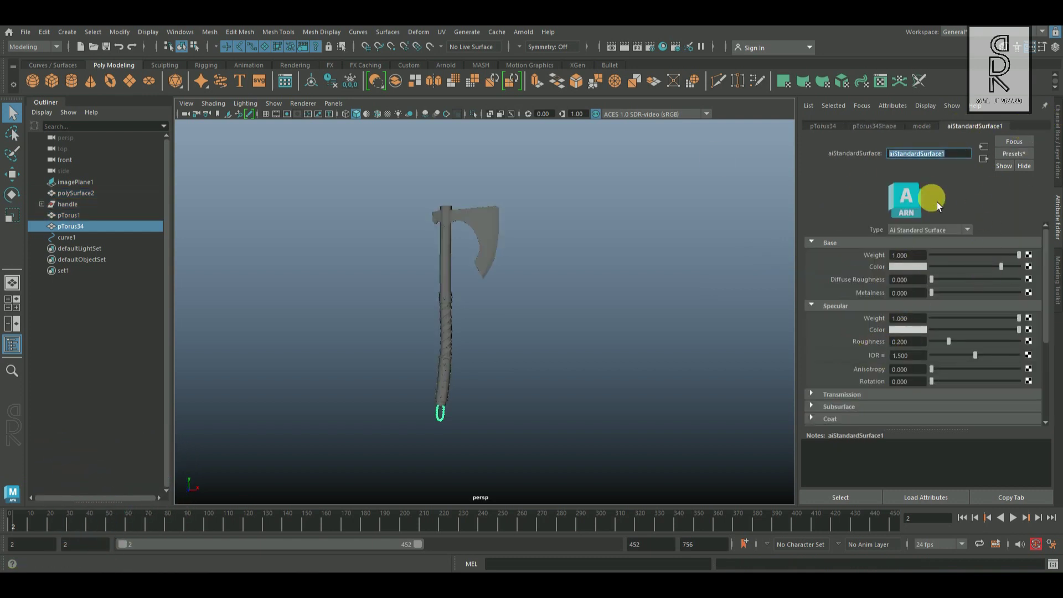
text(Axe_Texture)
key(Return)
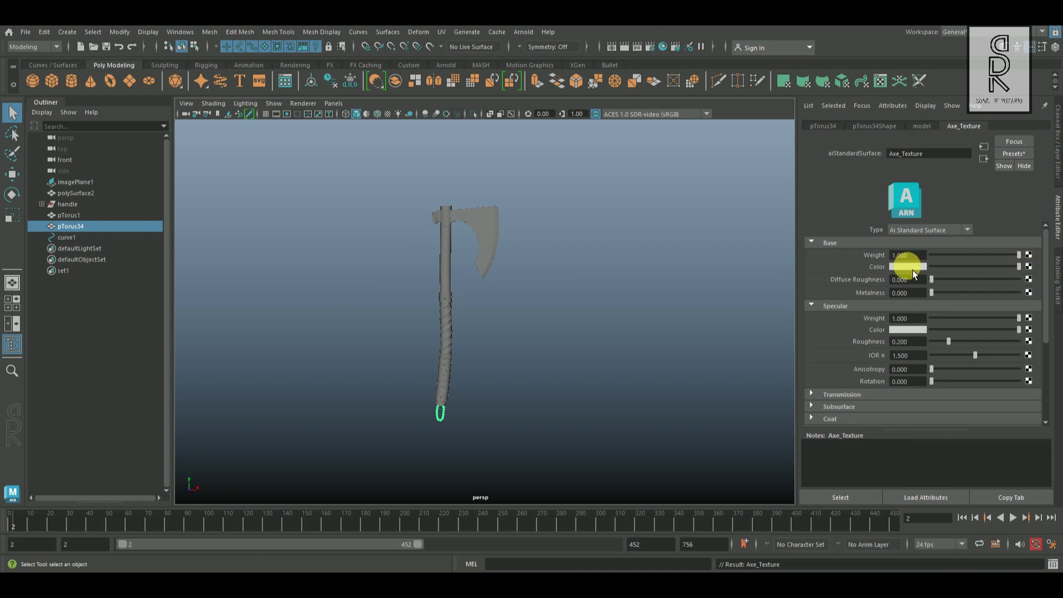
Step: Connect a File texture with Axe_Model_lambert1_BaseColor.jpg to the Axe_Texture base color and turn on textured viewport display
click(1028, 279)
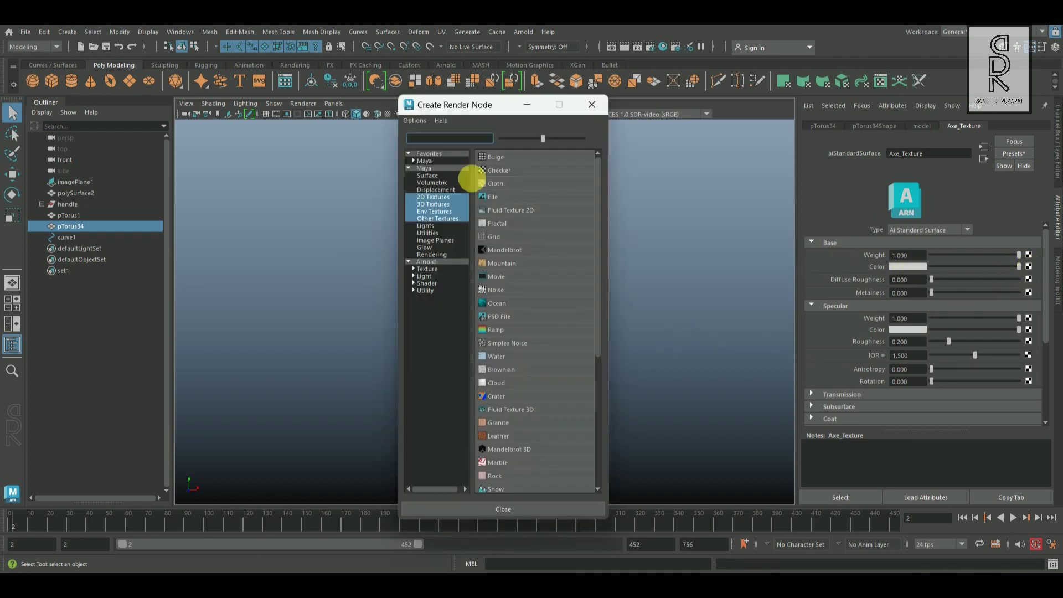
click(500, 198)
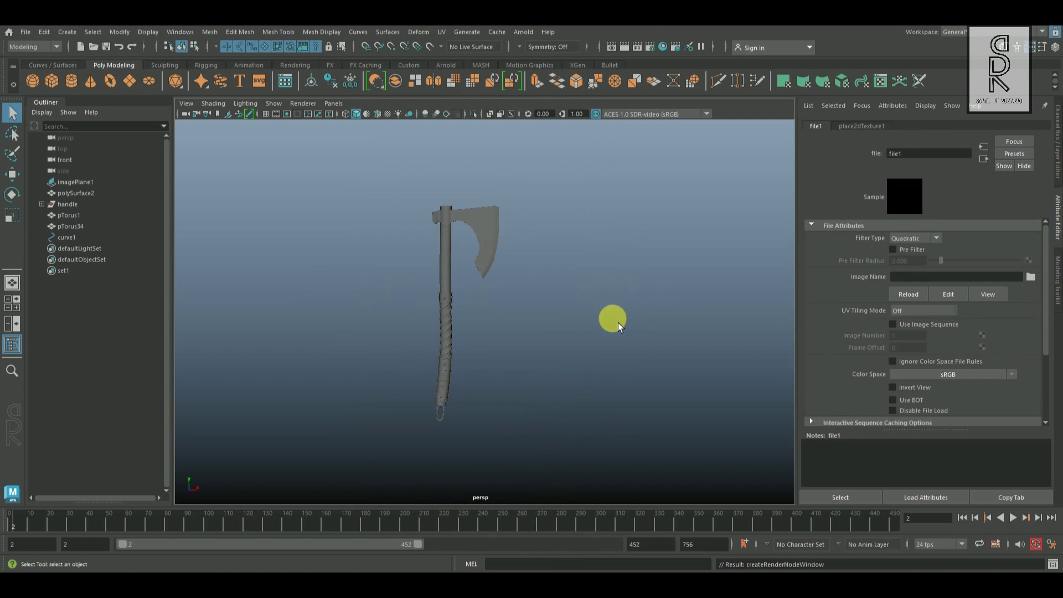
click(1032, 278)
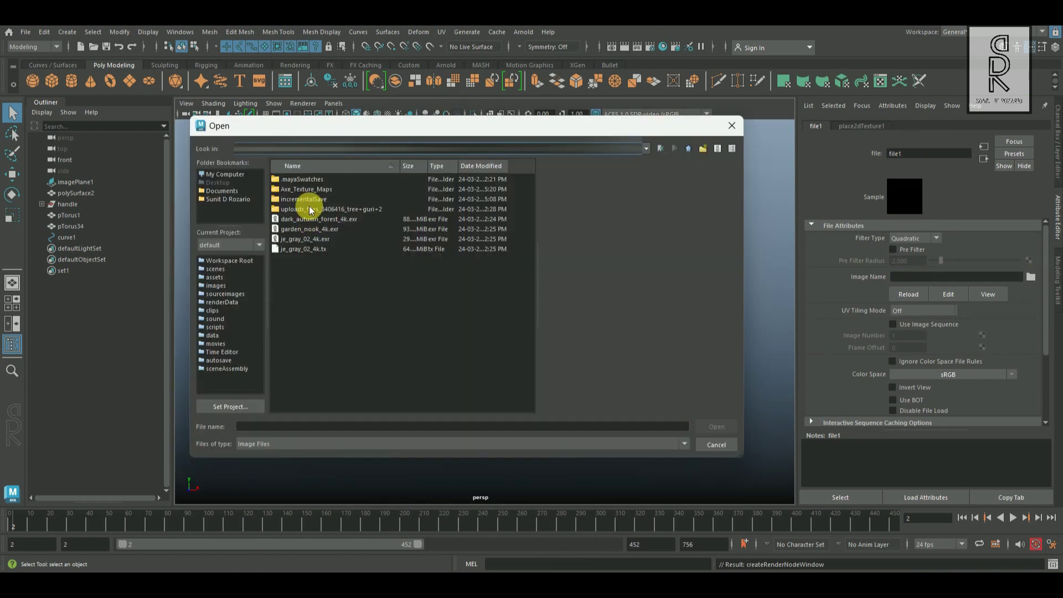
double_click(305, 190)
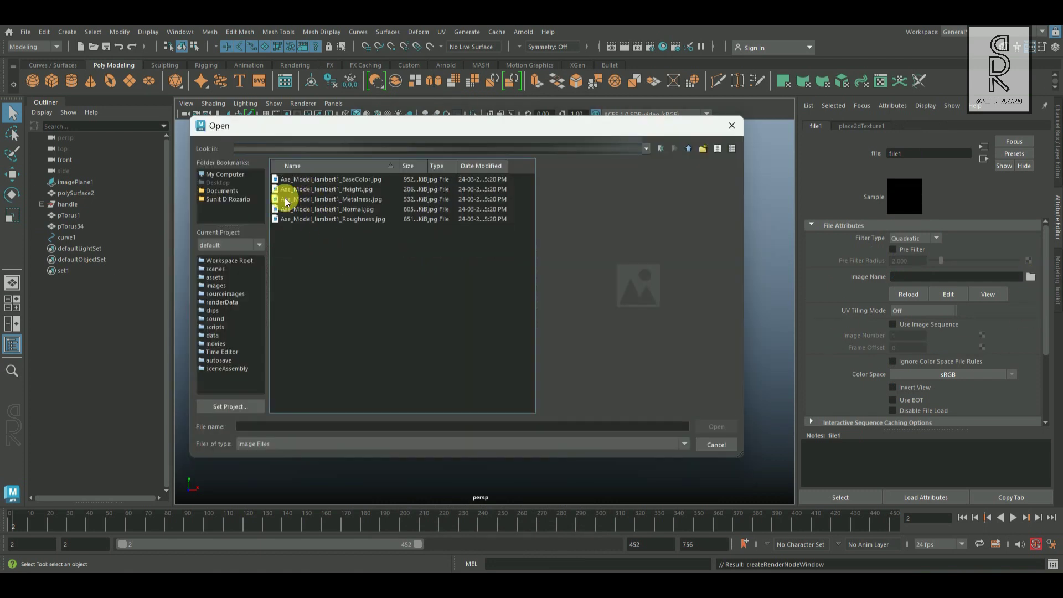
click(355, 180)
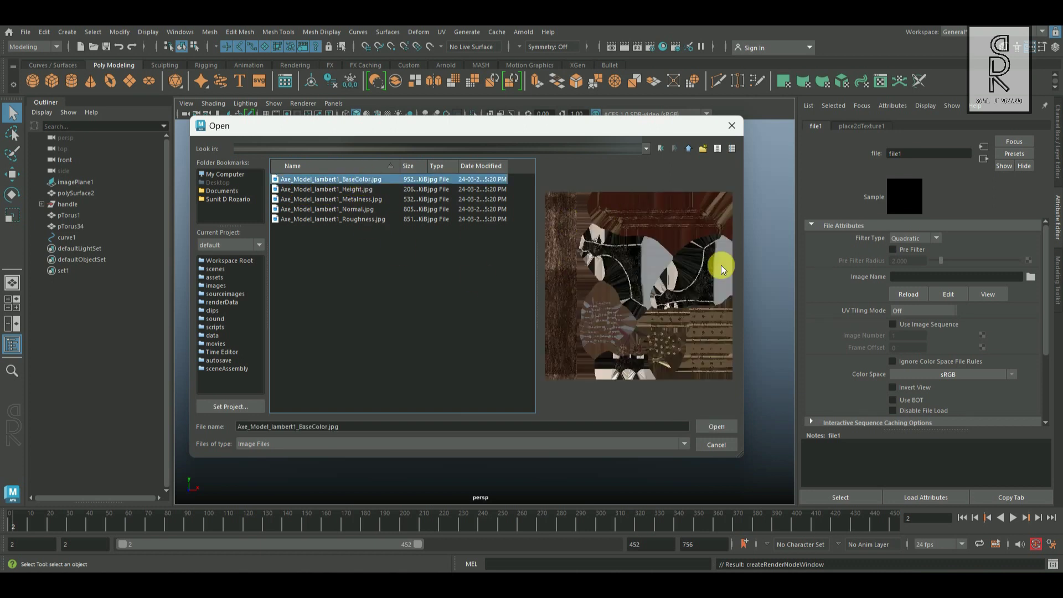
click(717, 427)
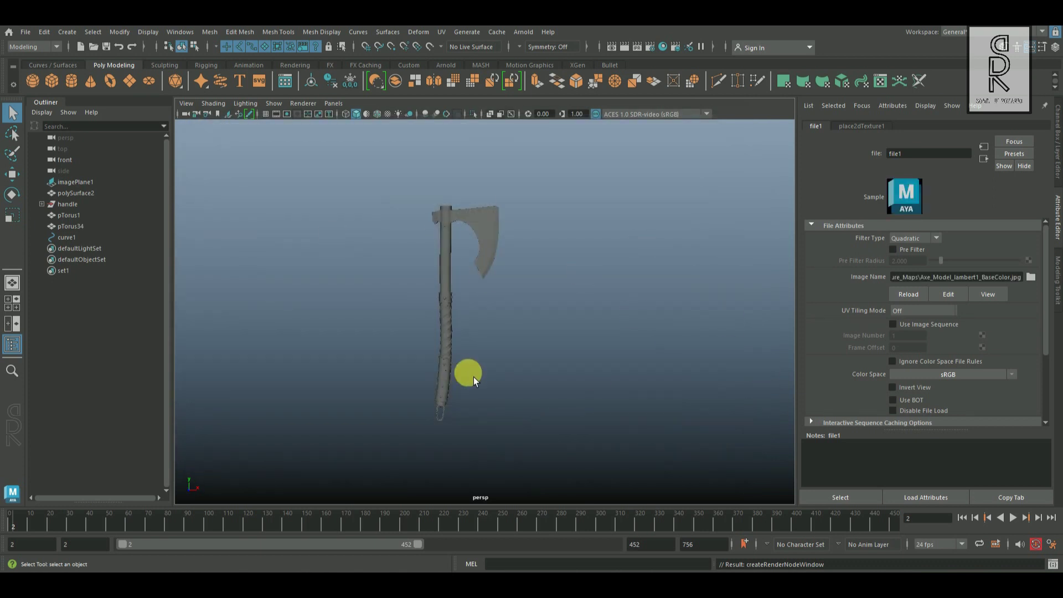
key(6)
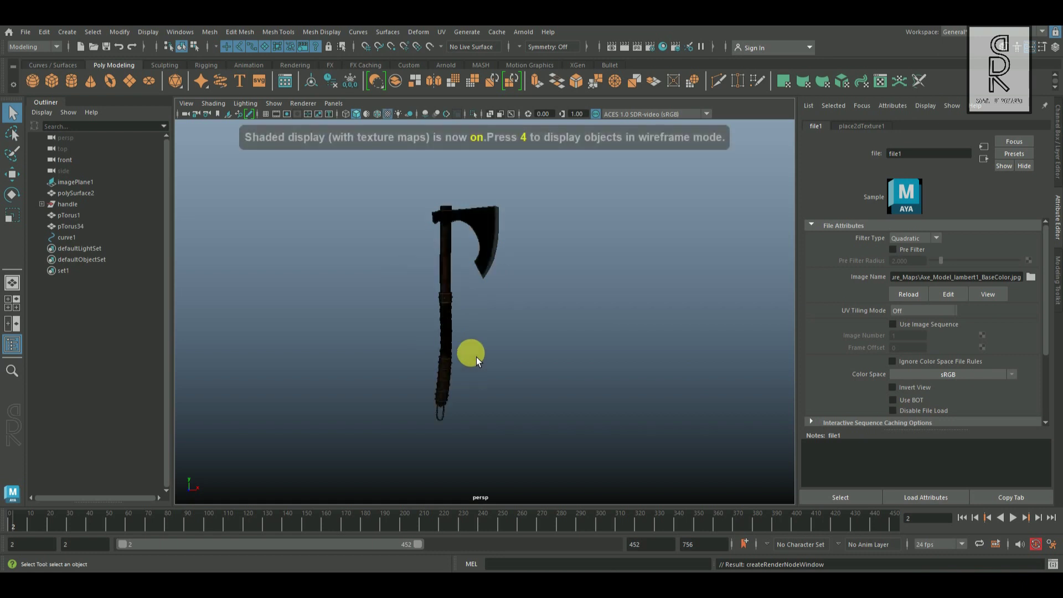
Step: Connect a File texture with Axe_Model_lambert1_Metalness.jpg to the Axe_Texture material's metalness
alt+drag(534, 354, 565, 278)
mouse_move(385, 259)
alt+right_down()
mouse_move(589, 332)
mouse_move(390, 336)
mouse_move(539, 351)
alt+right_up()
alt+drag(539, 351, 564, 334)
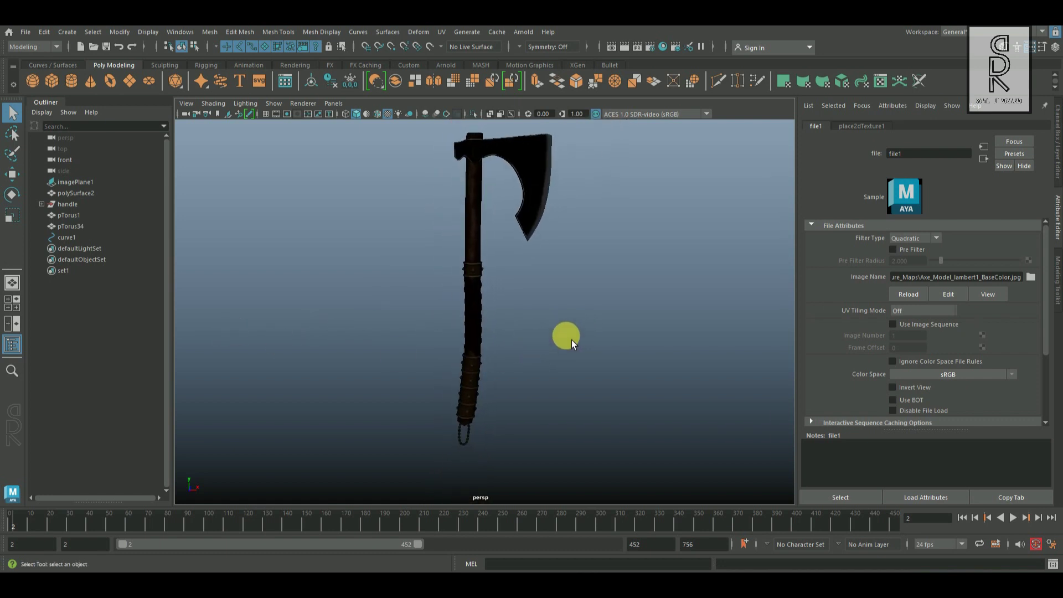
click(450, 443)
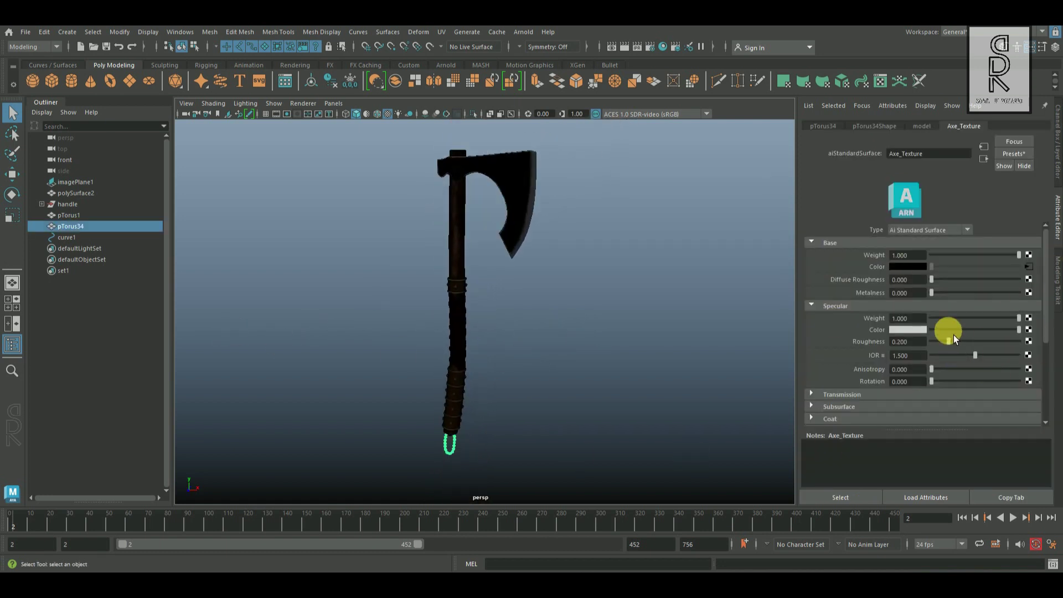
click(1029, 292)
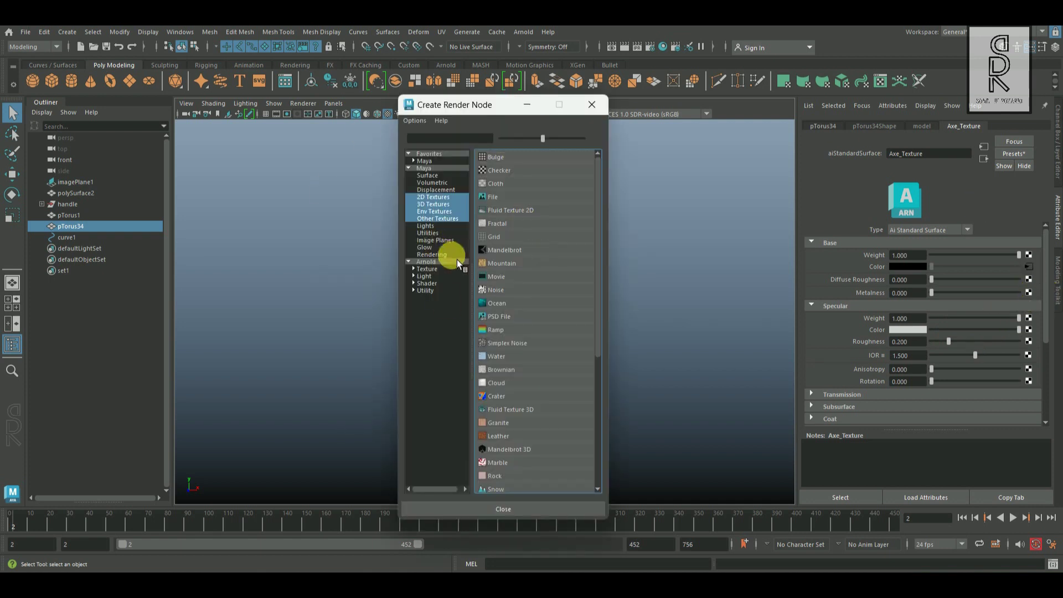
click(504, 198)
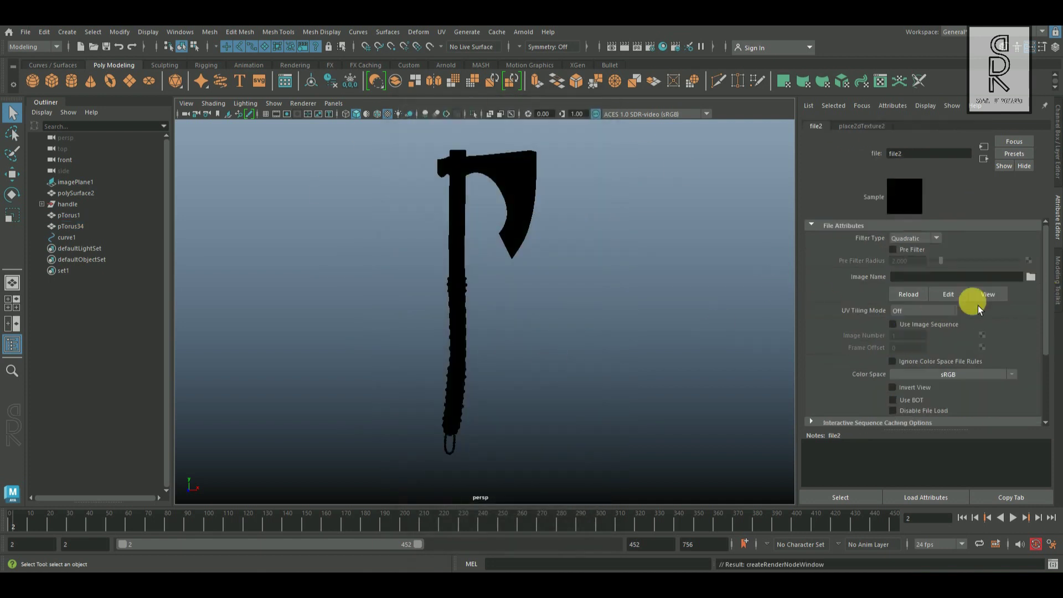
click(1031, 276)
click(363, 199)
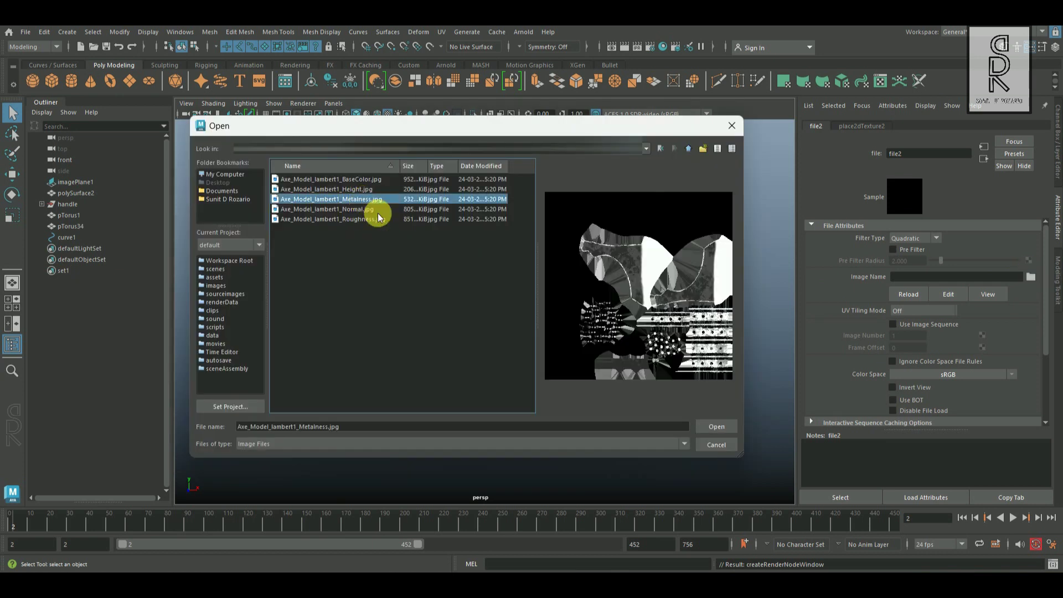
click(714, 427)
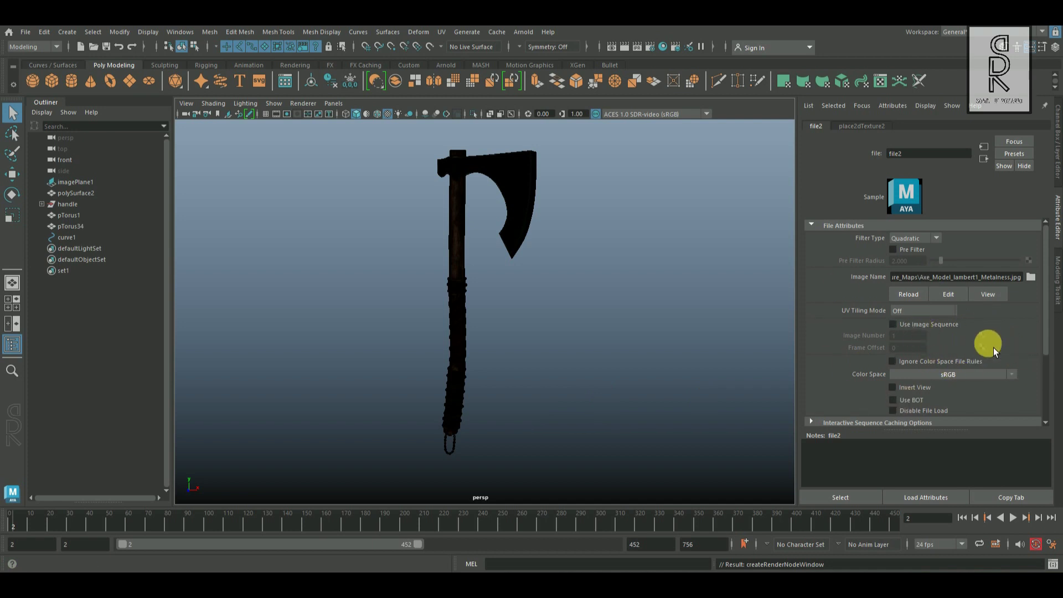
Step: Set the metalness texture's color space to Raw, make sure Alpha Is Luminance is enabled, and return to Axe_Texture
scroll(1056, 288, down, 1)
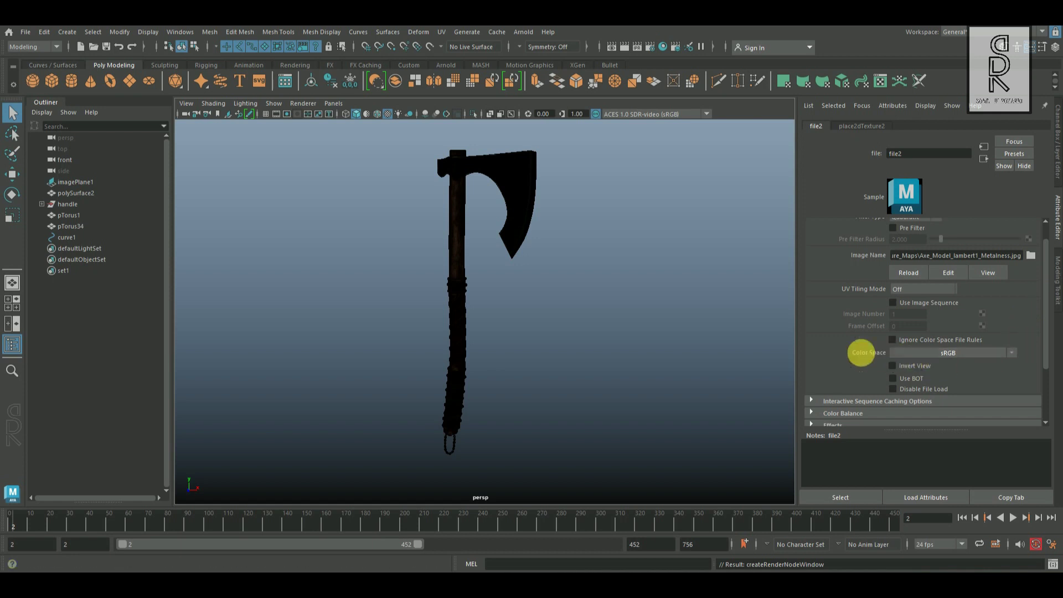
click(1011, 352)
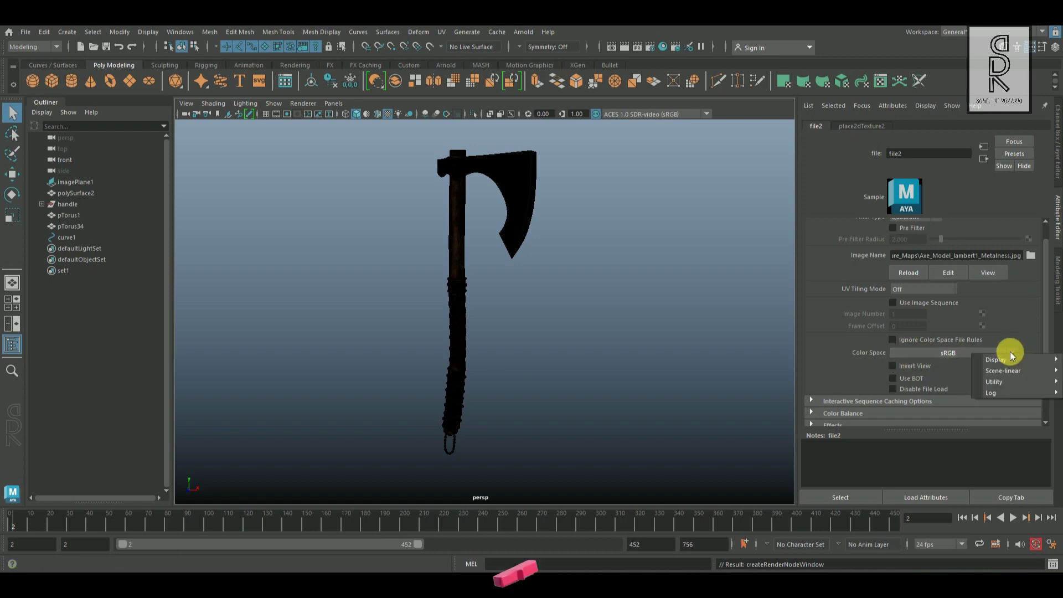
mouse_move(1006, 382)
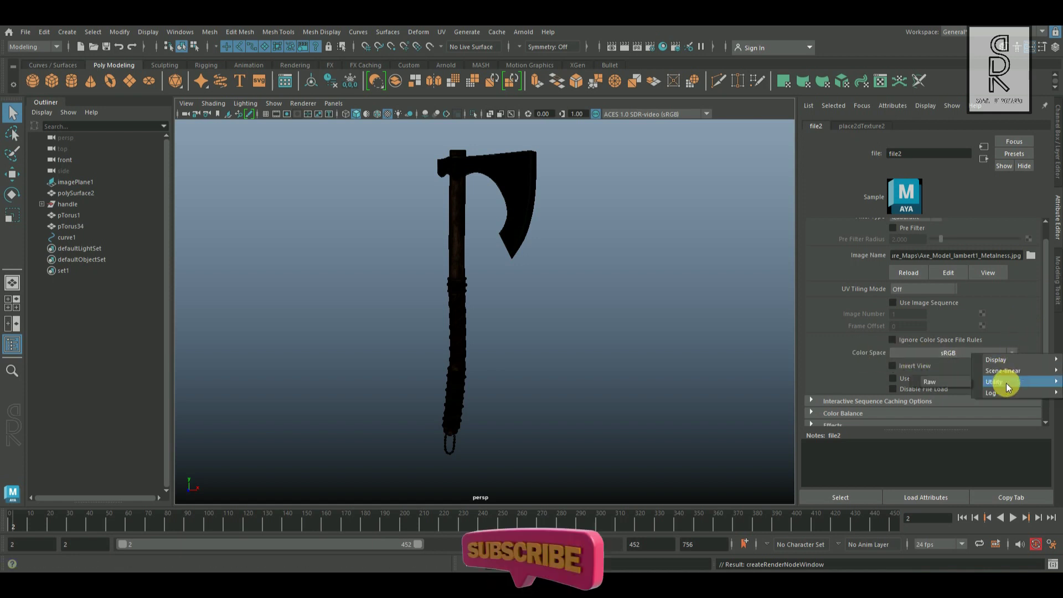
click(956, 382)
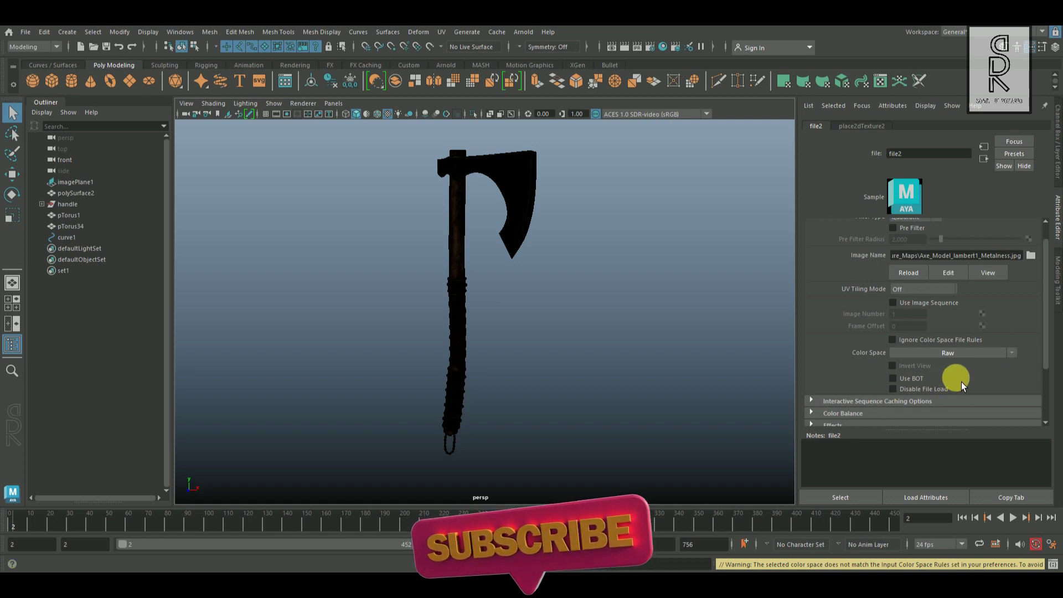
scroll(958, 368, down, 2)
scroll(958, 368, down, 2)
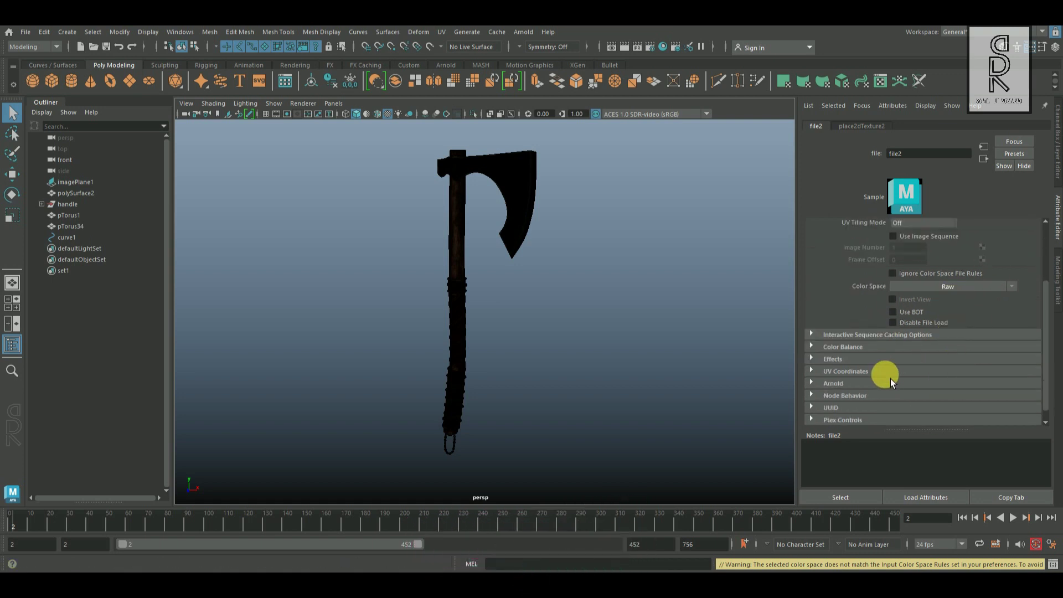
click(844, 347)
scroll(922, 376, down, 2)
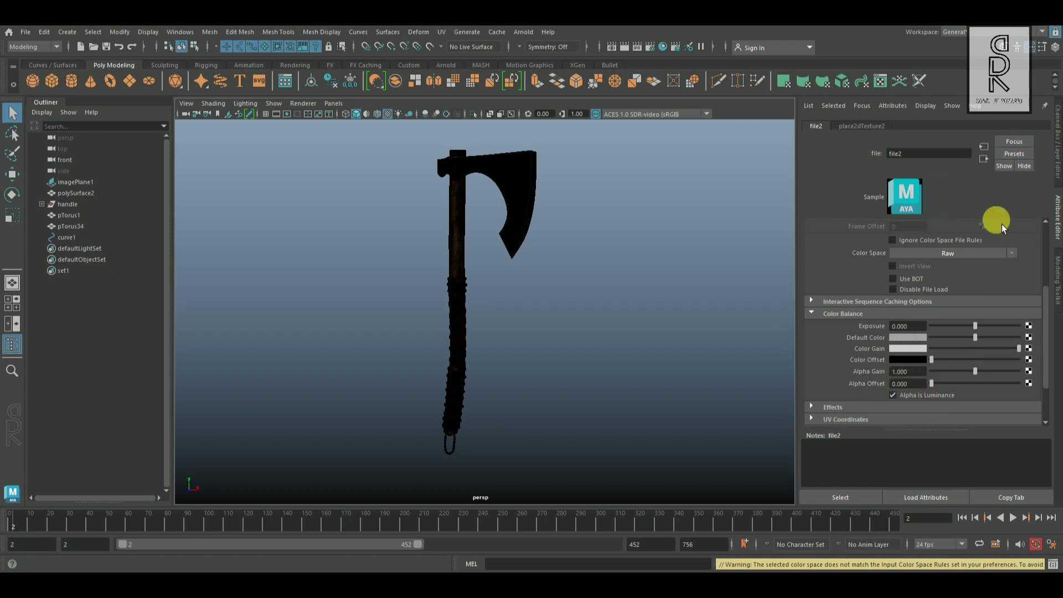
scroll(998, 237, up, 7)
click(984, 161)
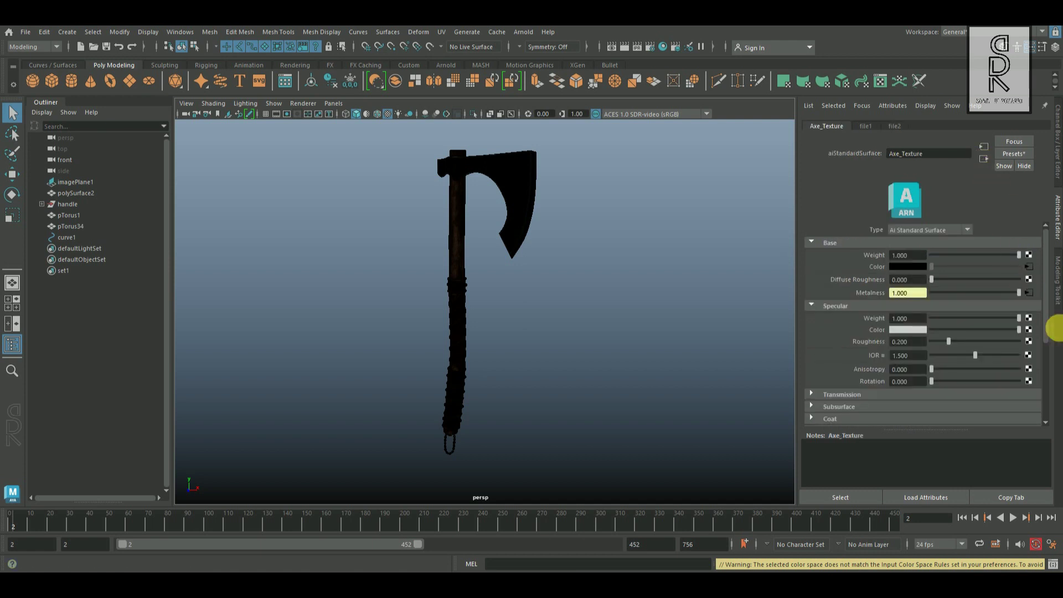
Step: Connect a File texture with Axe_Model_lambert1_Roughness.jpg to the Axe_Texture specular roughness
scroll(964, 344, down, 2)
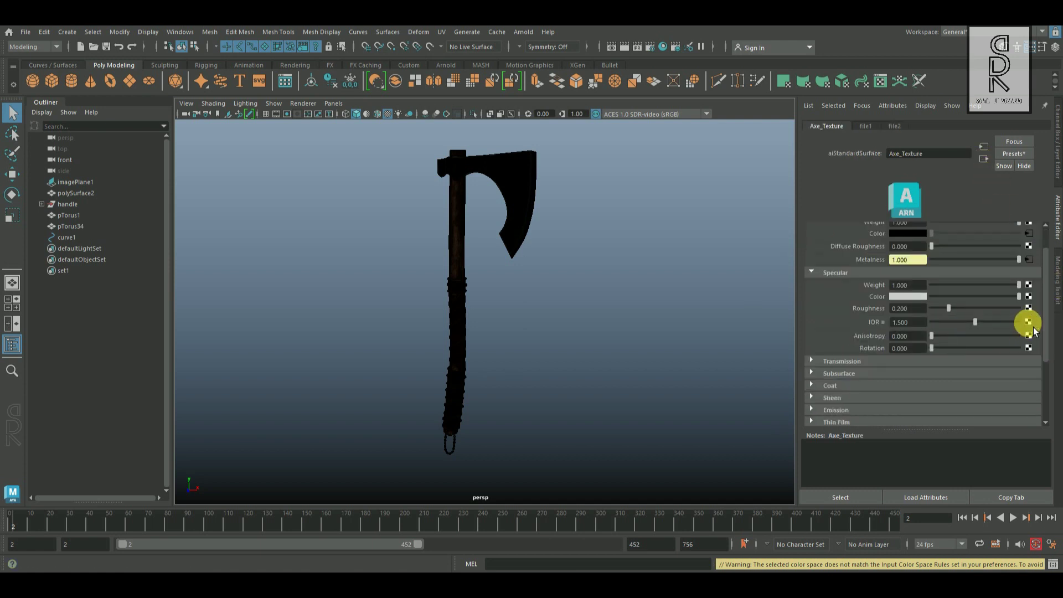
click(1029, 309)
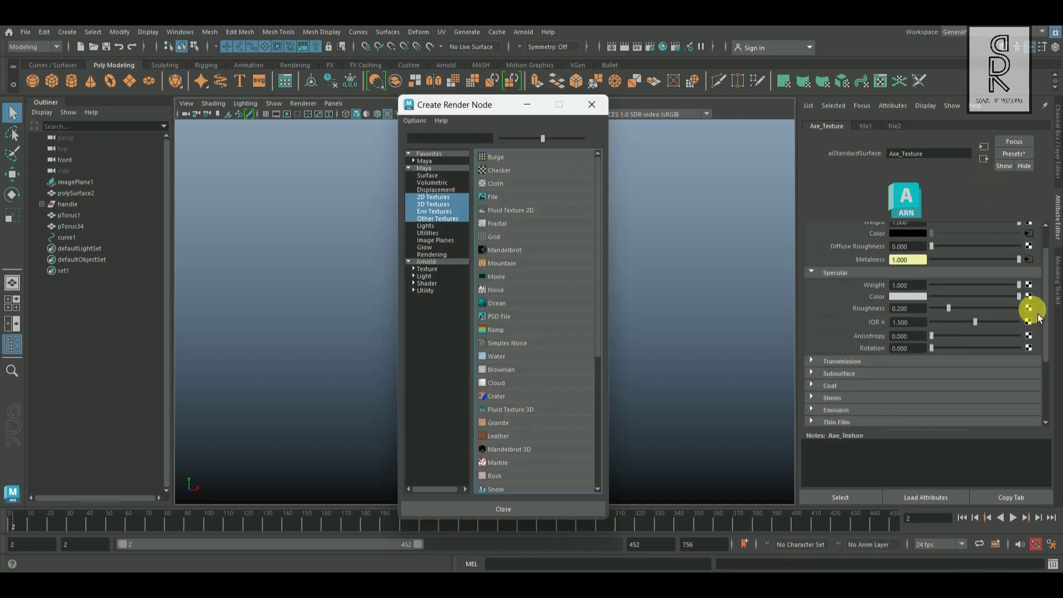
click(498, 200)
click(1030, 276)
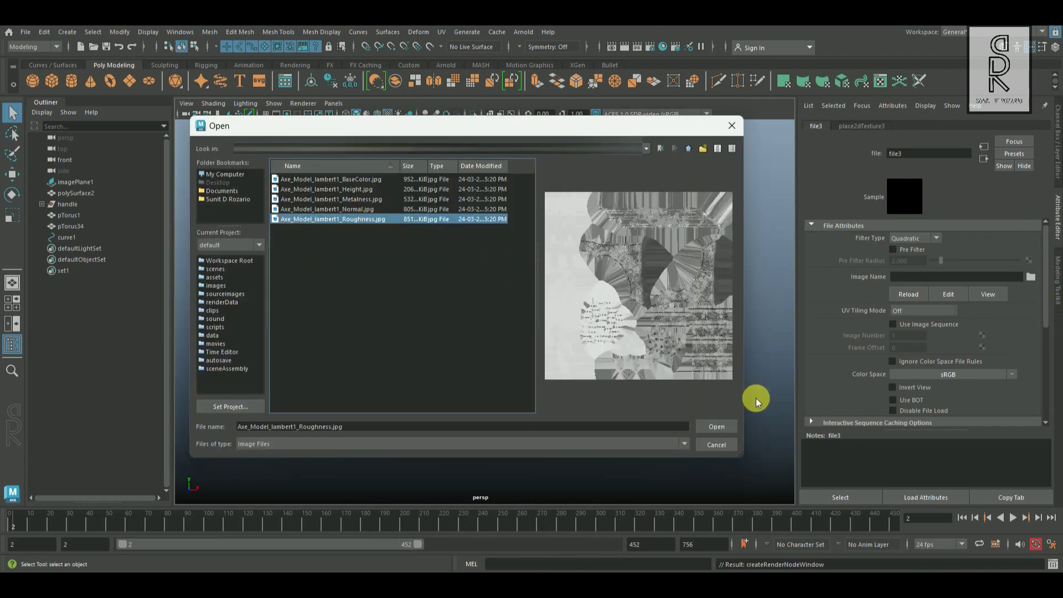
click(715, 428)
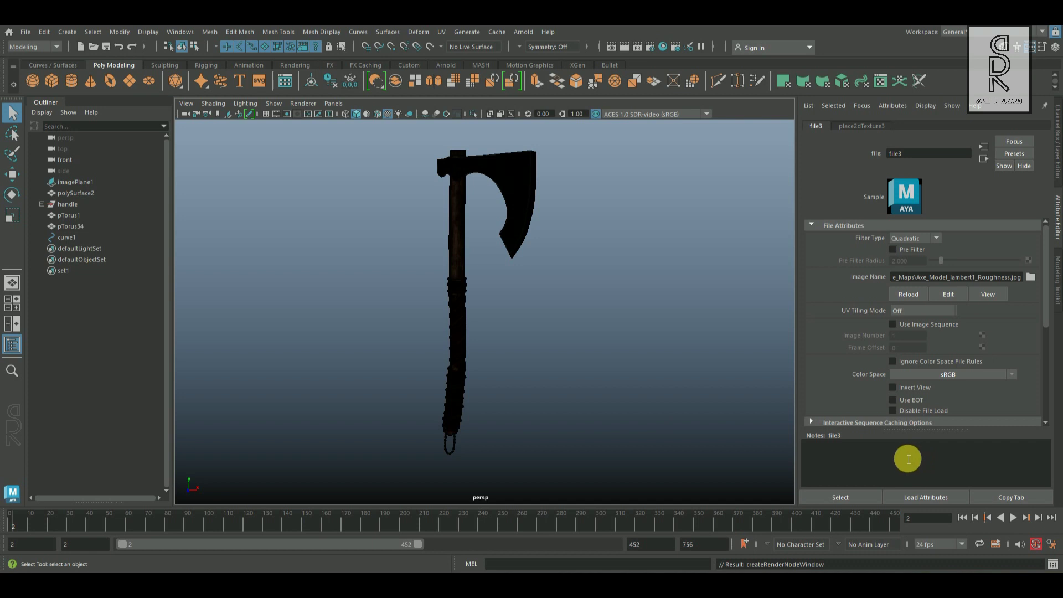
Step: Set the roughness texture's color space to Raw with Alpha Is Luminance enabled, and return to Axe_Texture
click(1005, 376)
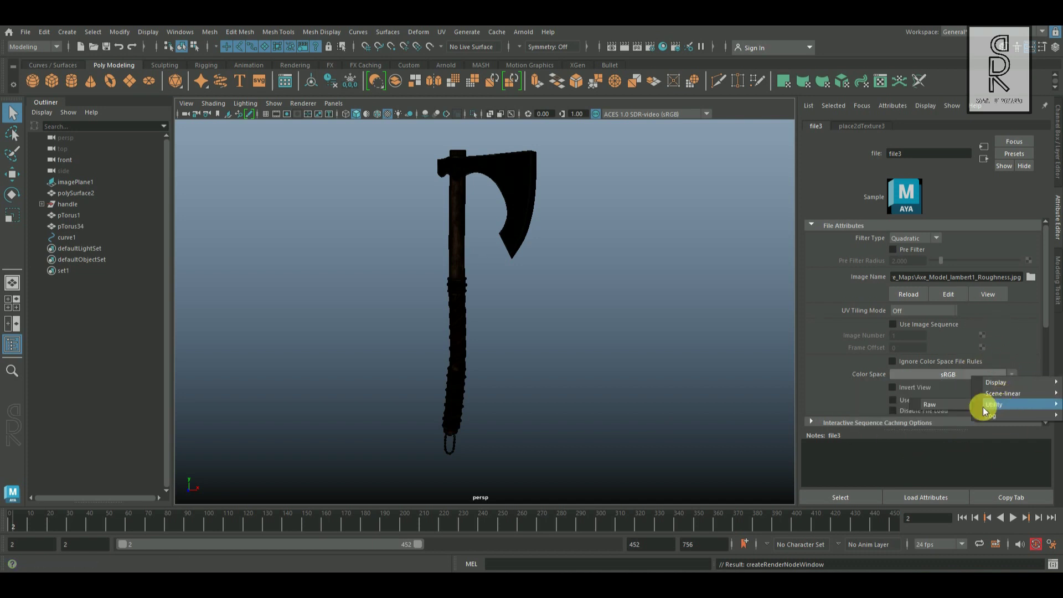
click(952, 394)
scroll(985, 367, down, 3)
click(892, 416)
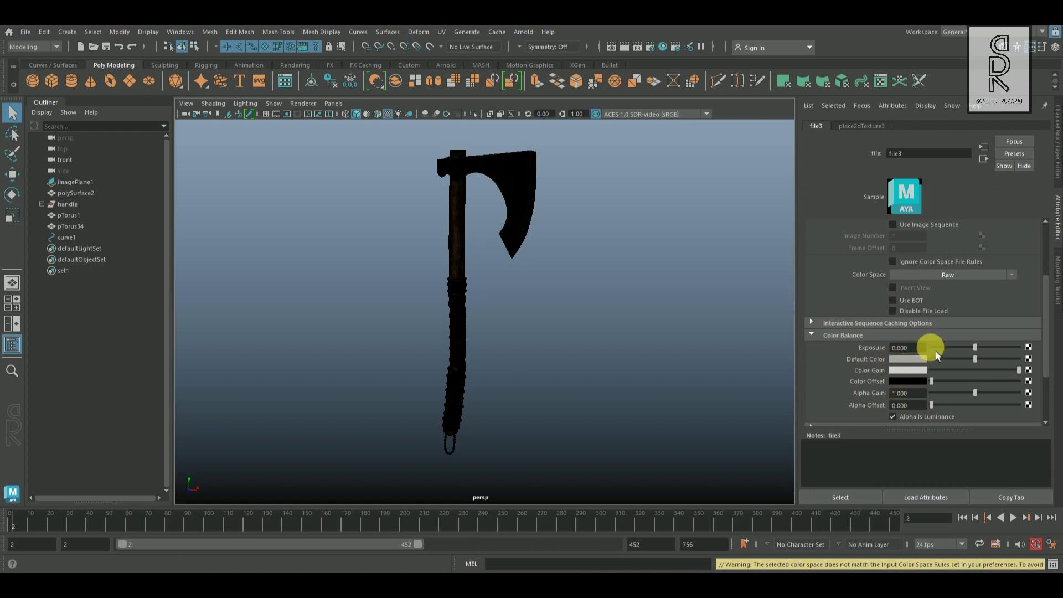
click(984, 159)
Step: Connect a new File texture to the bump mapping in the Axe_Texture geometry attributes
scroll(908, 360, down, 2)
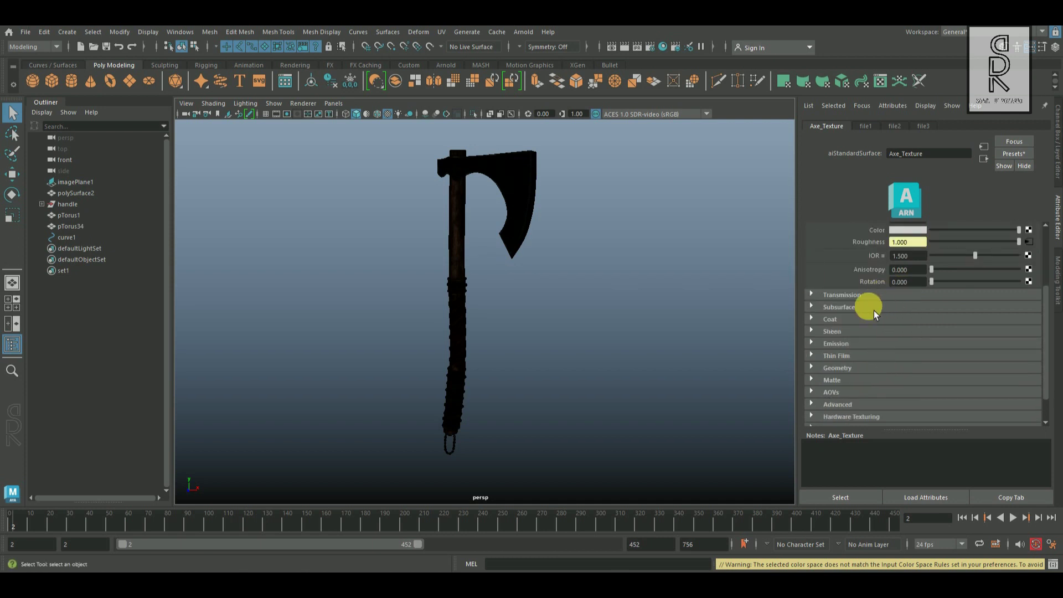
click(817, 372)
scroll(919, 358, down, 2)
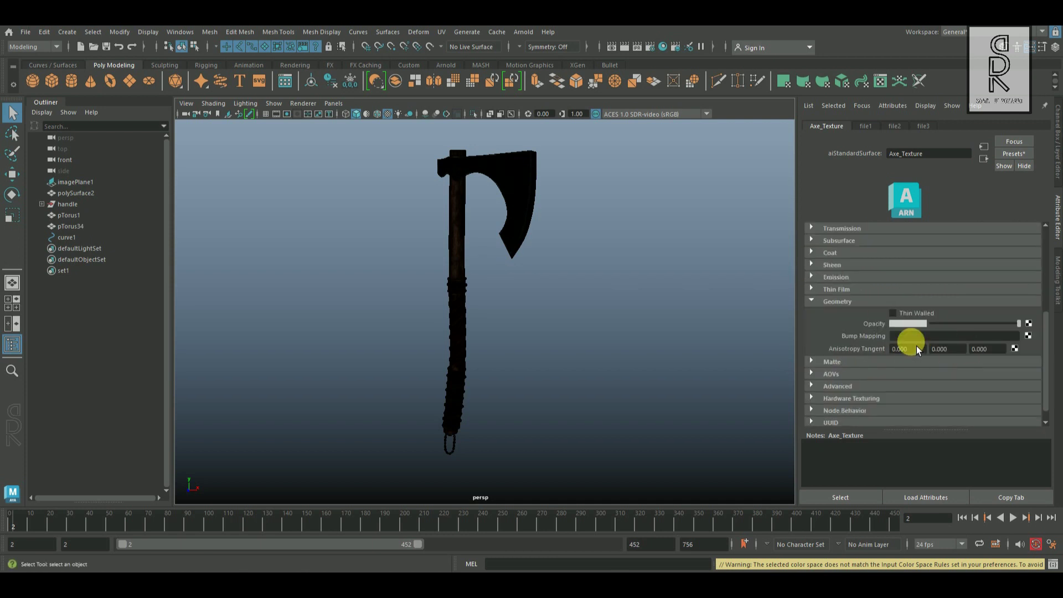
click(1029, 336)
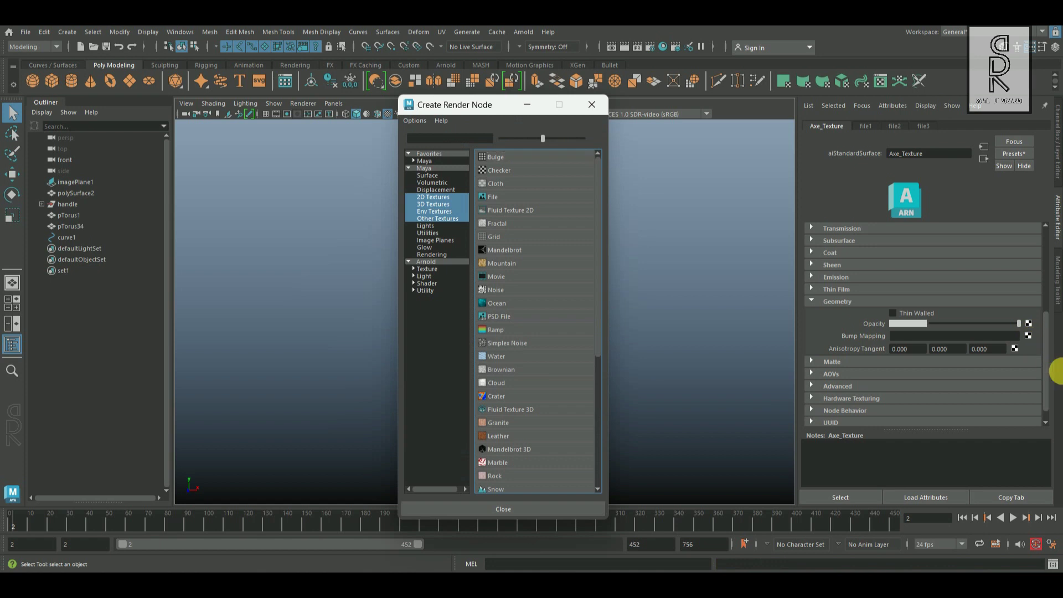
click(502, 198)
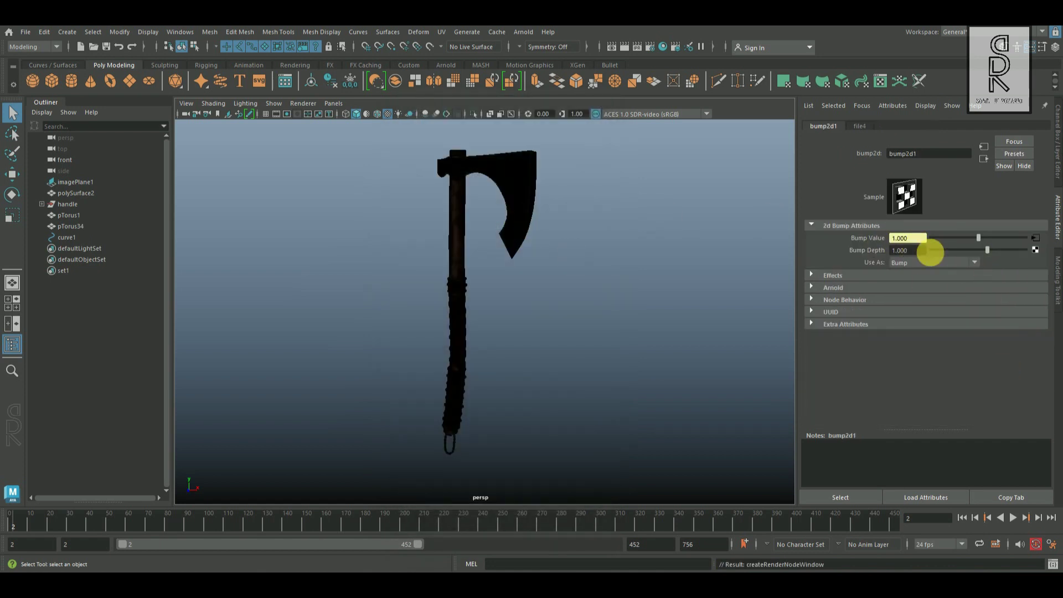
Step: Load Axe_Model_lambert1_Normal.jpg into the File texture that feeds the bump node's Bump Value
click(1034, 239)
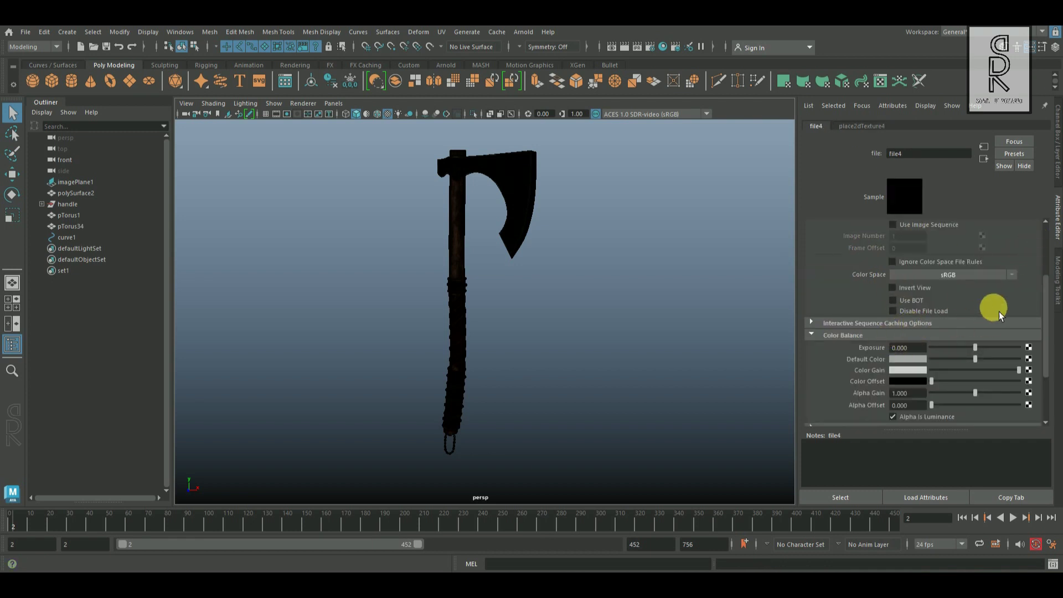
scroll(1004, 388, up, 4)
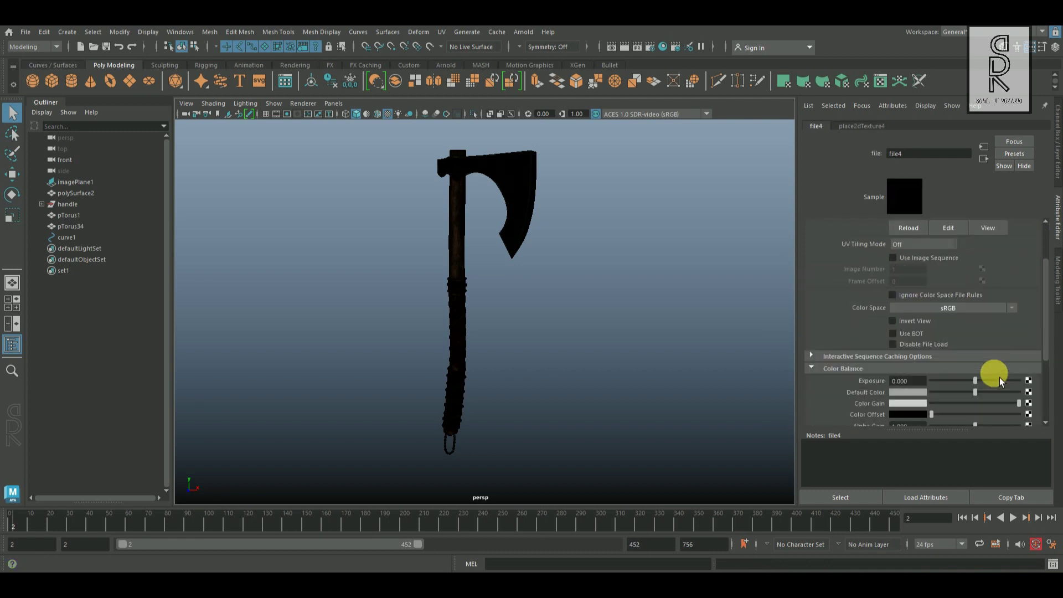
click(1032, 277)
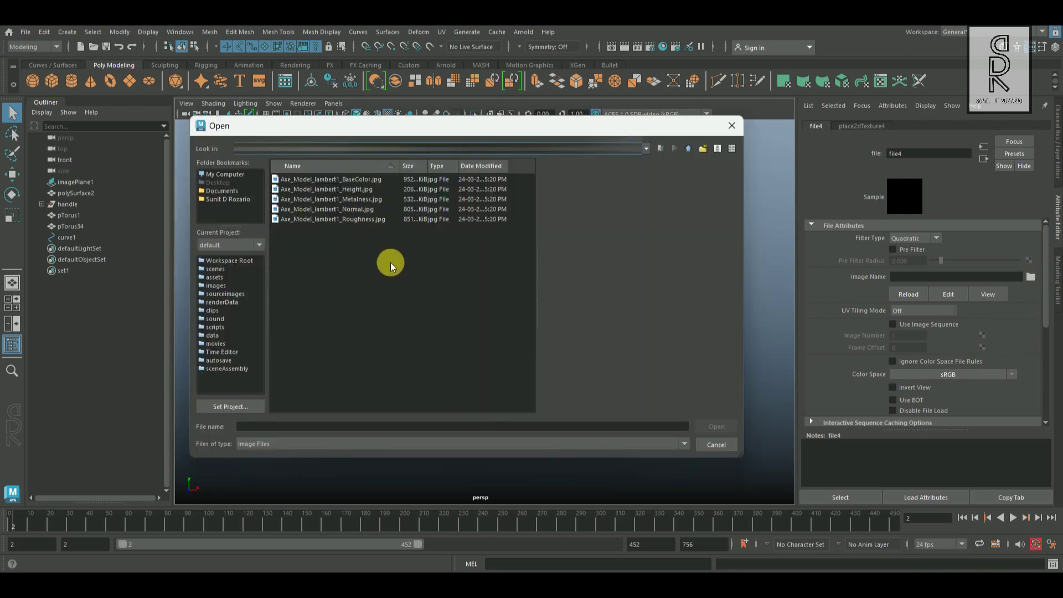
click(370, 210)
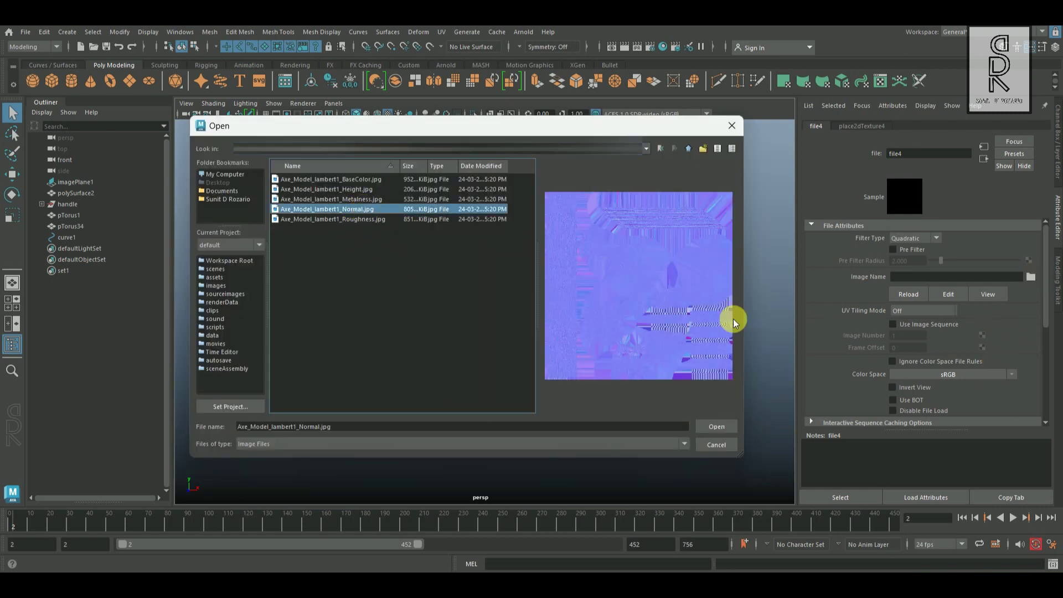
click(715, 429)
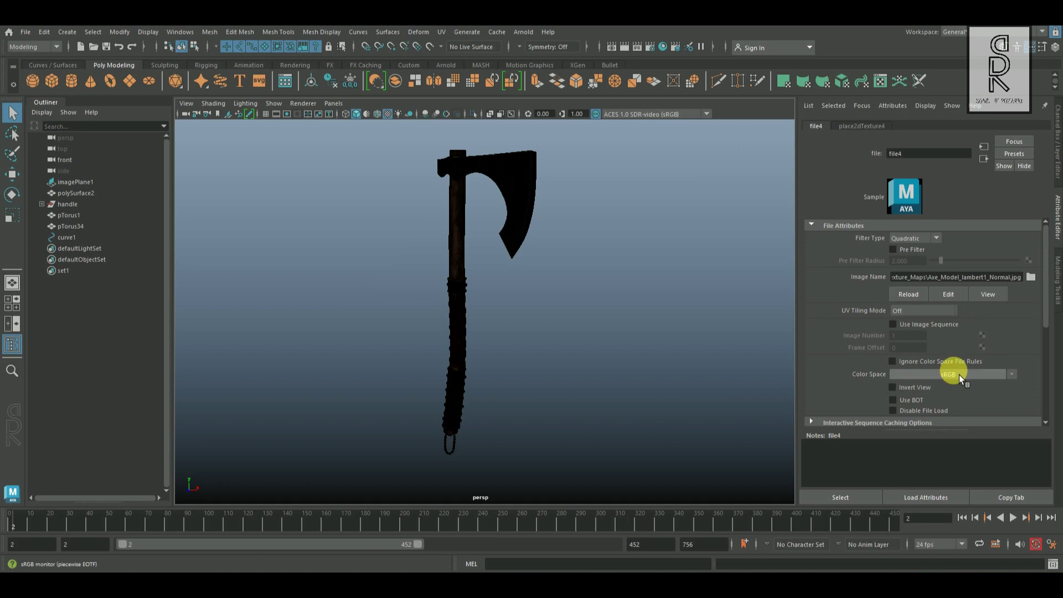
Step: Set the normal map texture's color space to Raw and make sure its Alpha Is Luminance option is enabled
scroll(979, 360, down, 1)
click(972, 342)
mouse_move(997, 373)
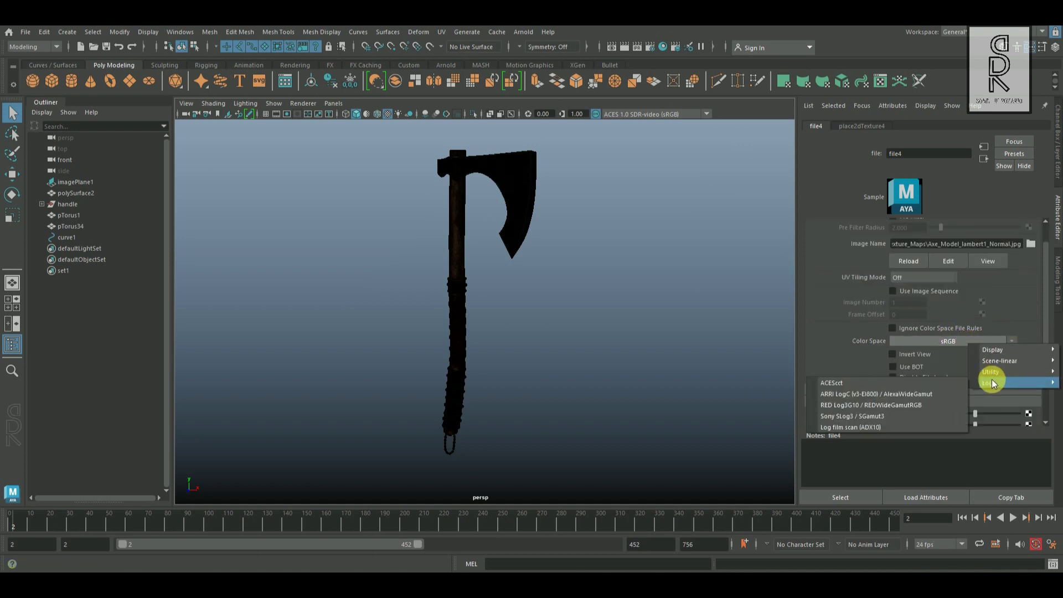
click(942, 372)
scroll(941, 403, down, 3)
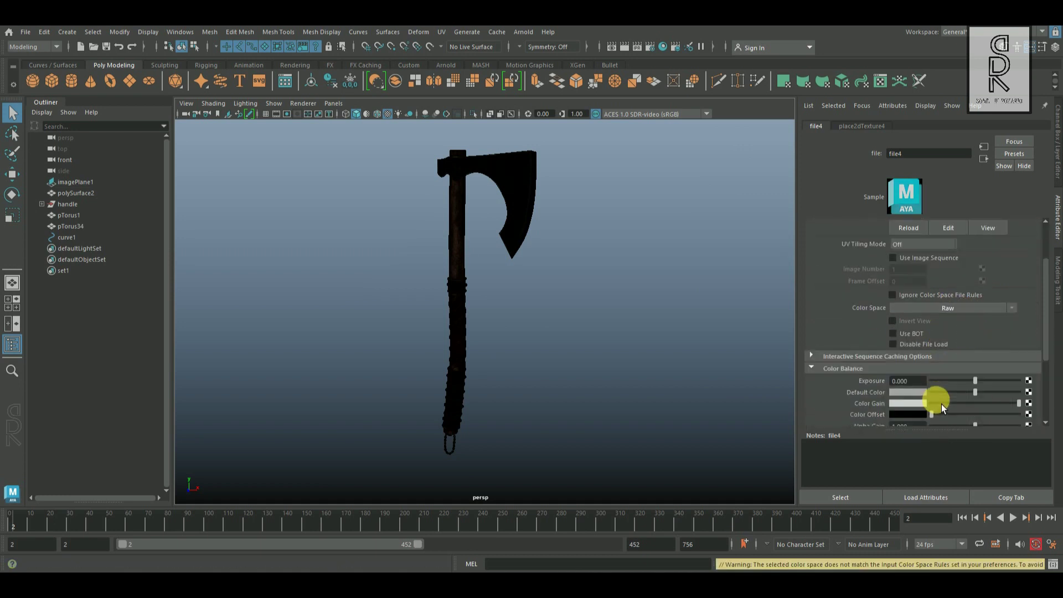
scroll(886, 368, down, 1)
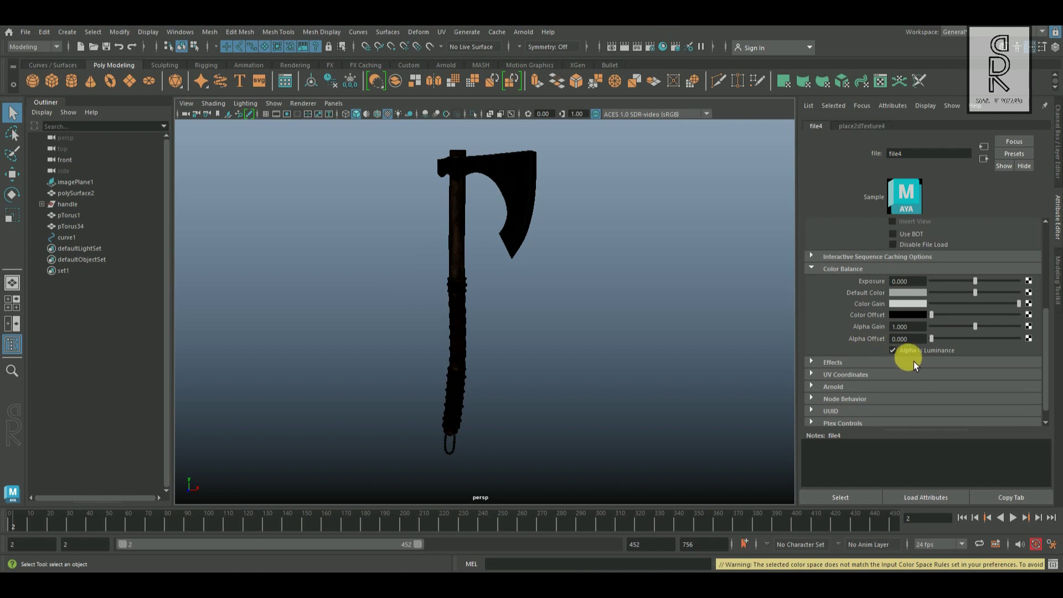
scroll(975, 332, up, 4)
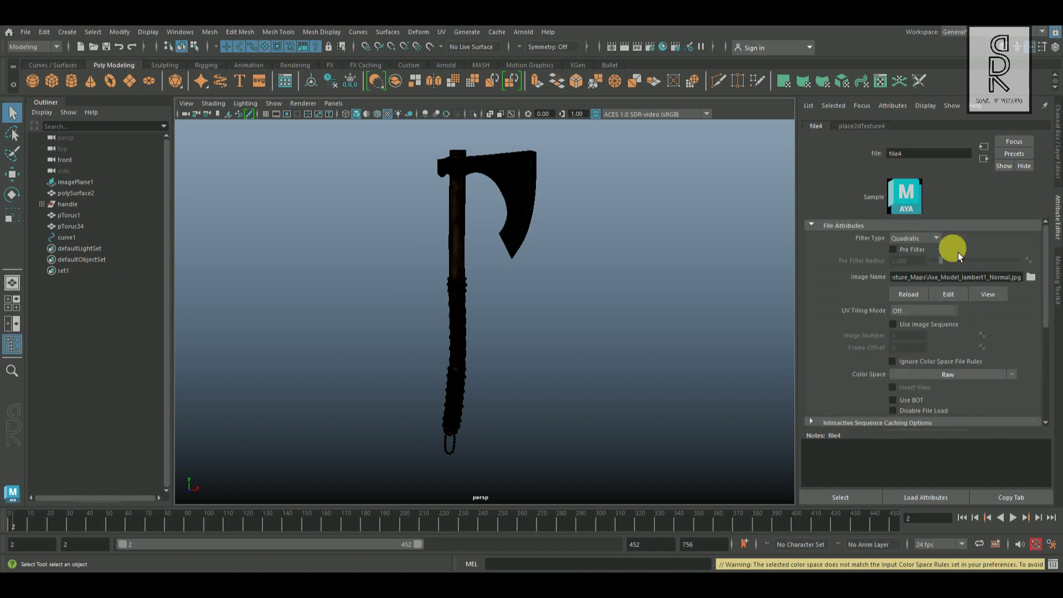
Step: Return to the bump2d node of the normal map and set Use As to Tangent Space Normals
click(984, 159)
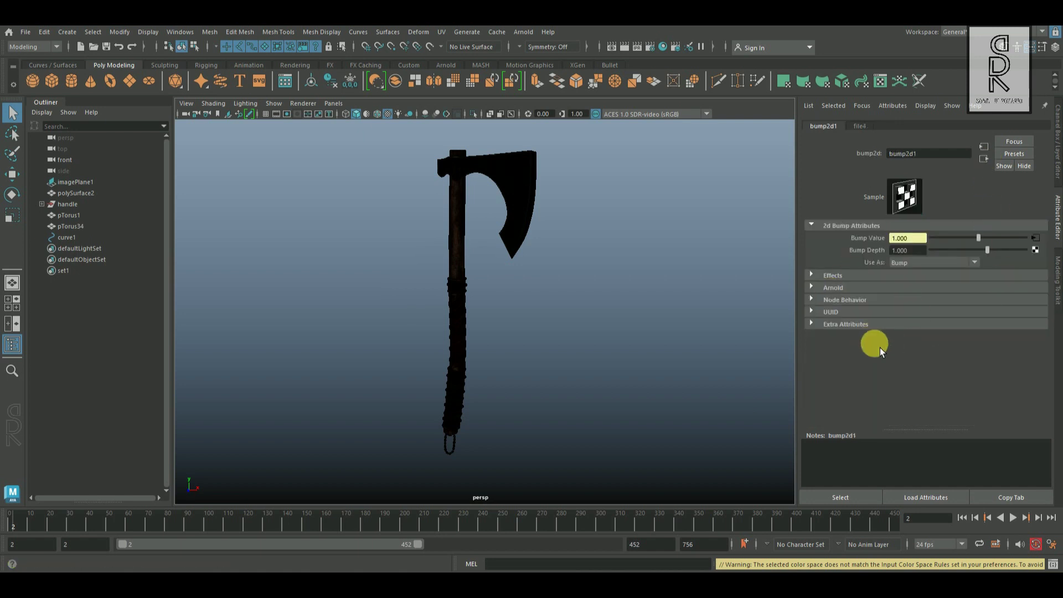
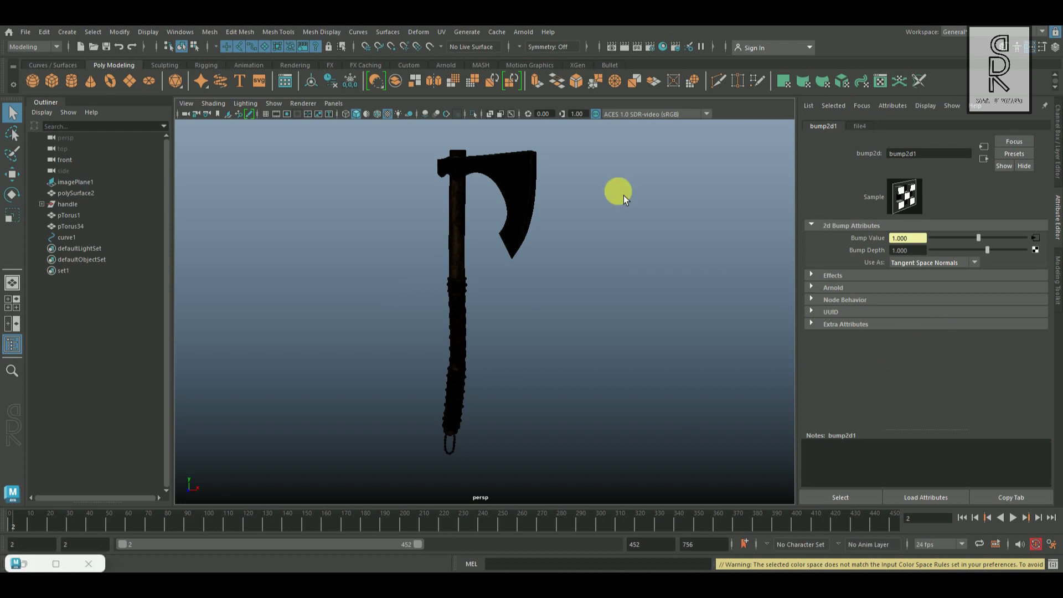
mouse_move(554, 90)
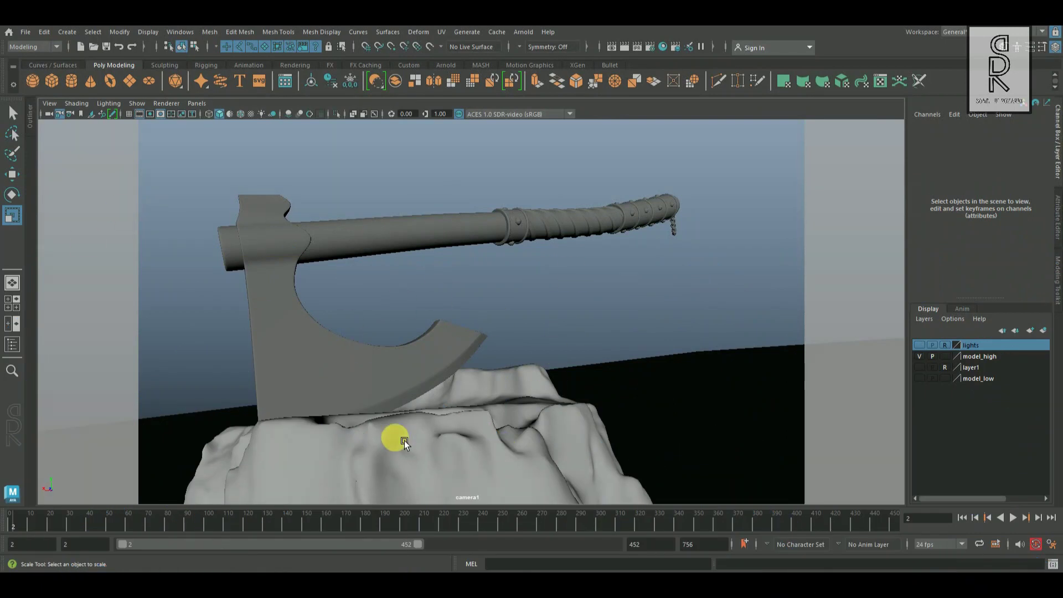
Step: Select the tree stump, the axe handle and the axe blade one after another to inspect each mesh, and clear the selection
click(483, 441)
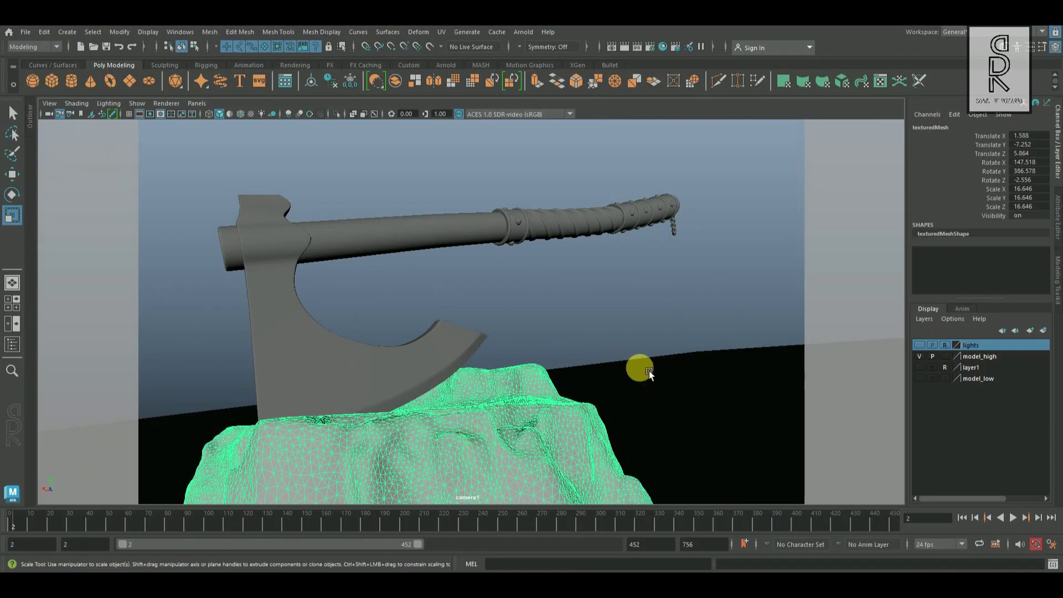
click(636, 321)
click(453, 238)
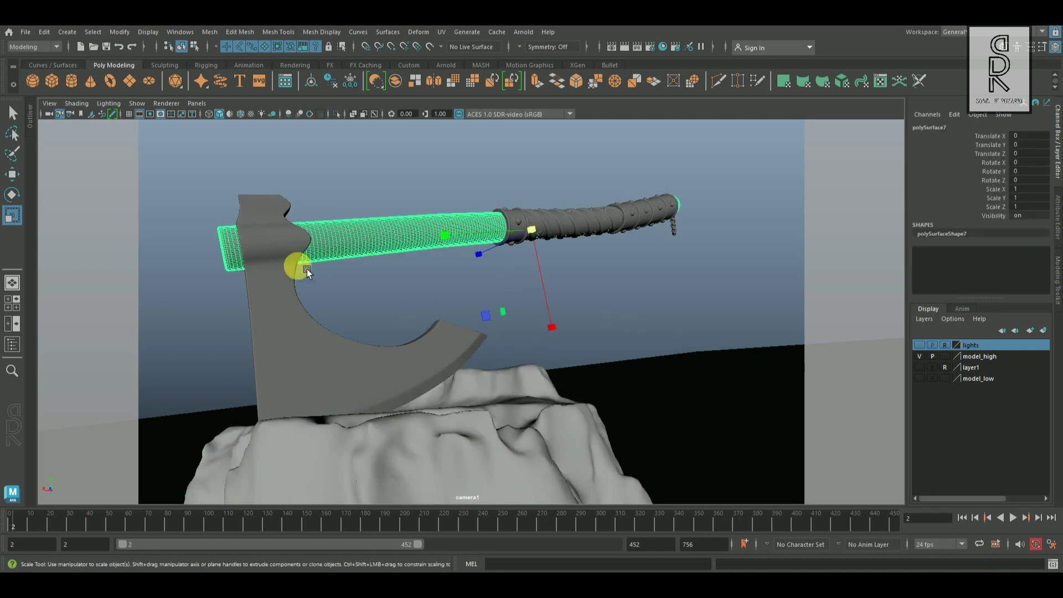
click(296, 314)
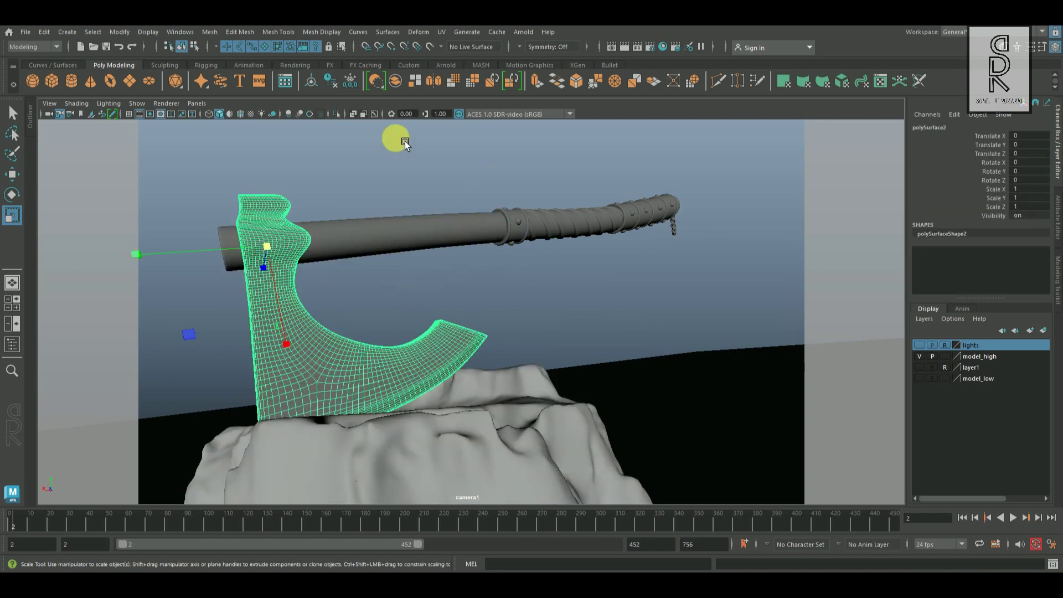
click(605, 267)
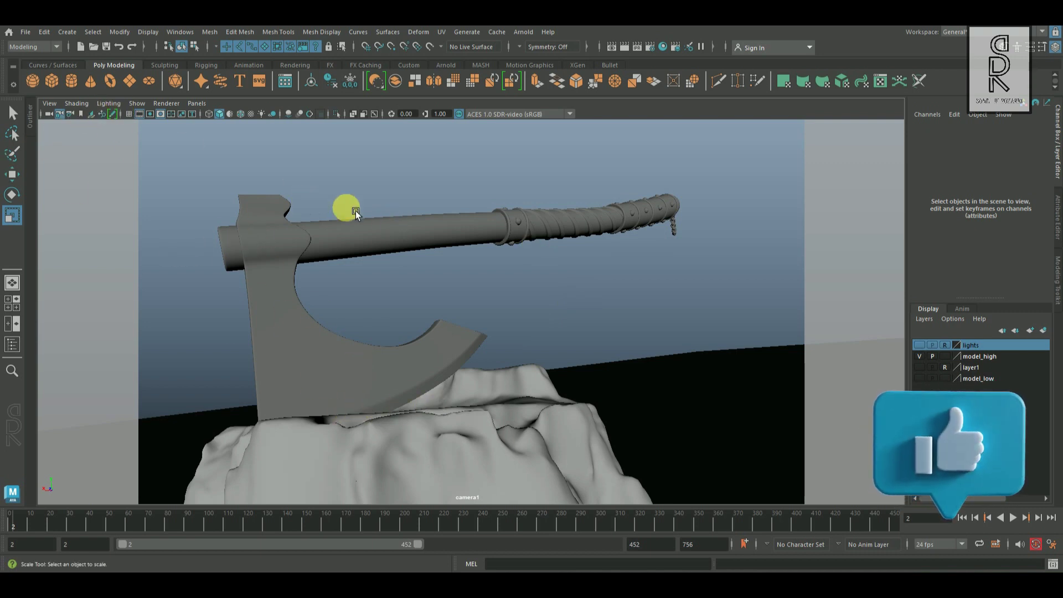
Step: Make the lights layer visible and view the whole scene from the perspective view with texture maps displayed
click(921, 345)
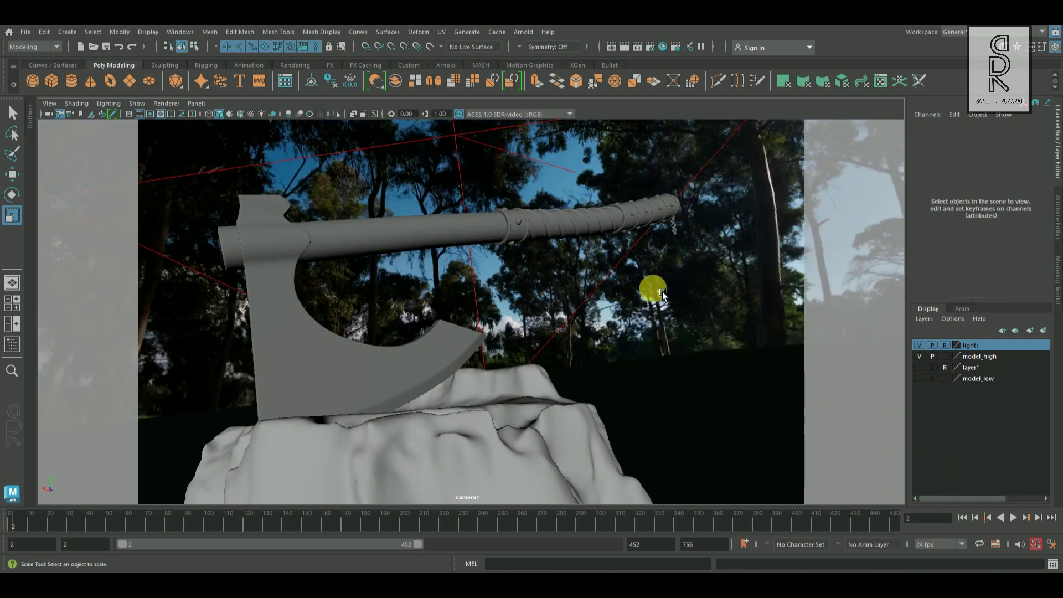
key(space)
key(space)
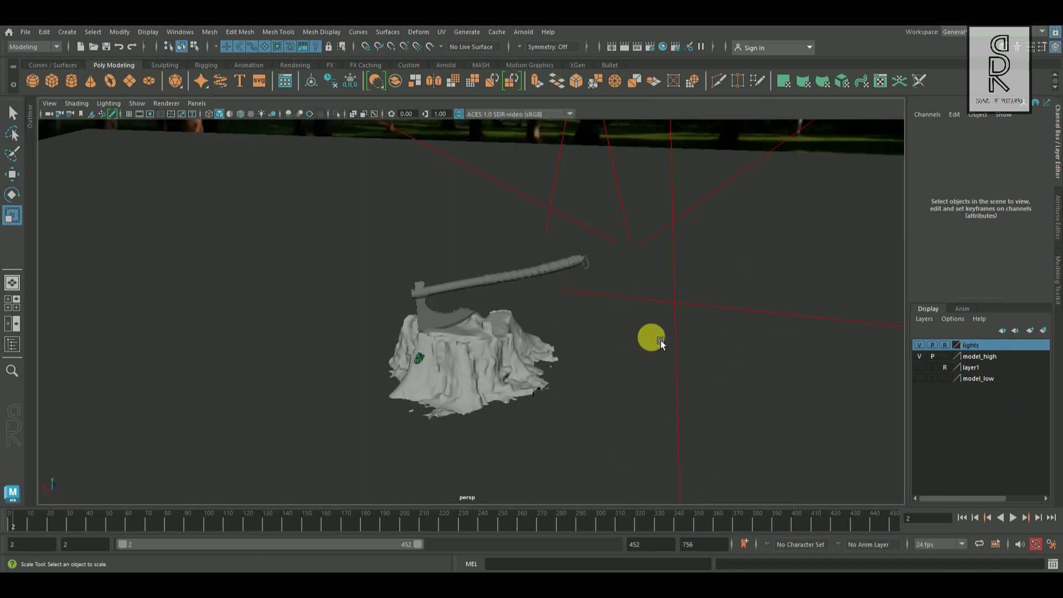
key(6)
alt+drag(529, 316, 506, 286)
alt+drag(530, 351, 550, 340)
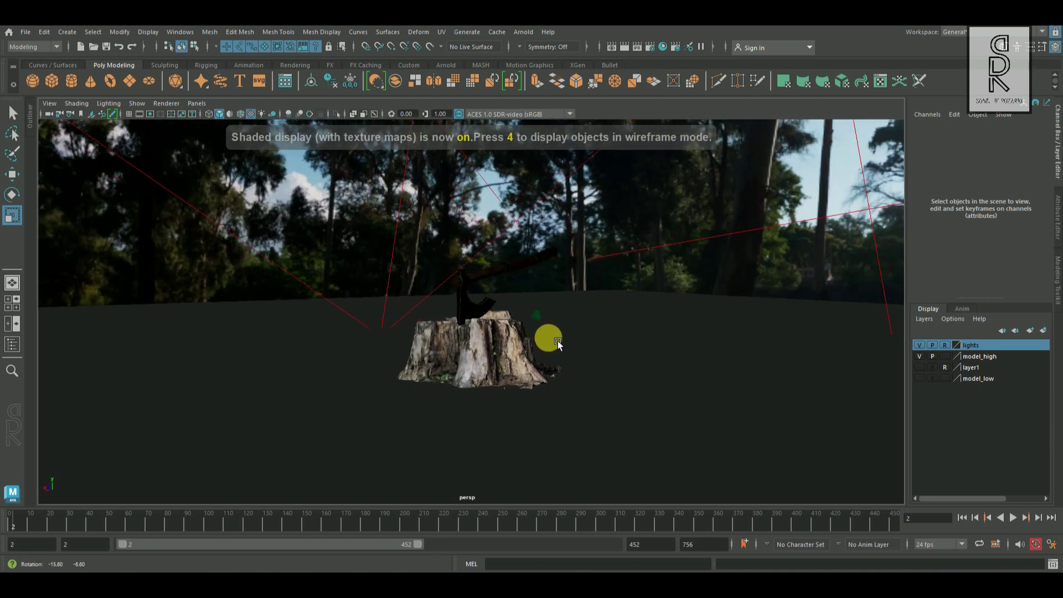
alt+drag(439, 340, 535, 389)
alt+drag(738, 334, 659, 377)
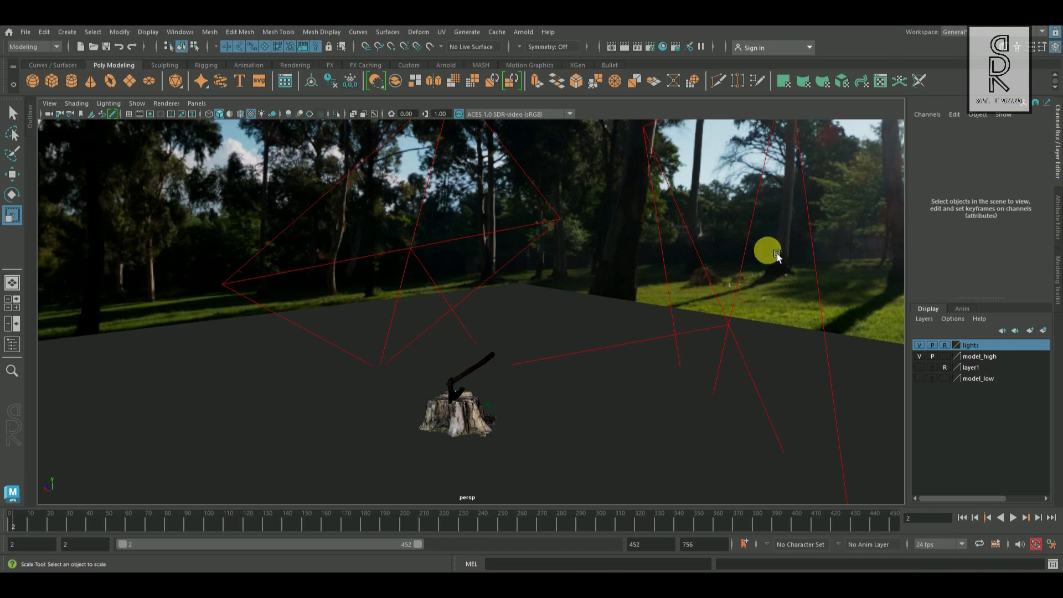
Step: Show the camera and perspective views side by side and examine the attributes of the area light aiAreaLight1
key(space)
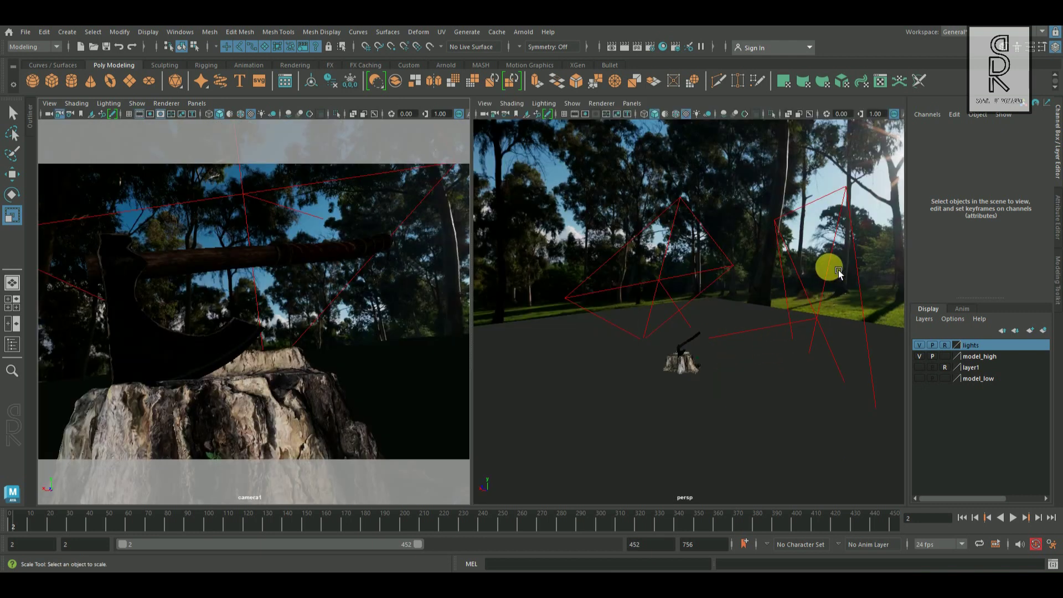
click(833, 252)
click(1058, 217)
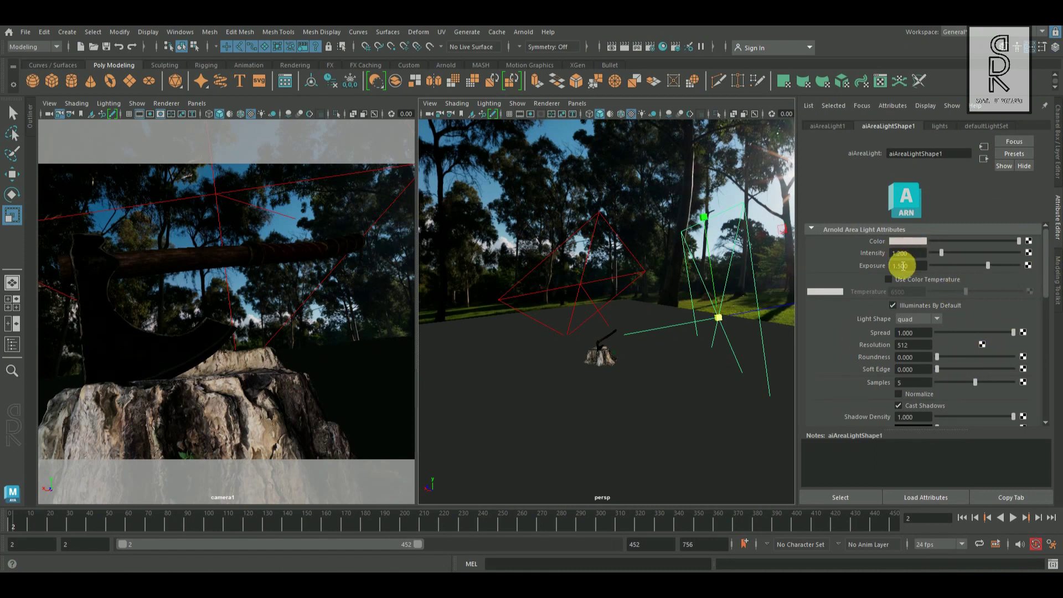
scroll(1052, 294, down, 1)
scroll(1052, 294, down, 3)
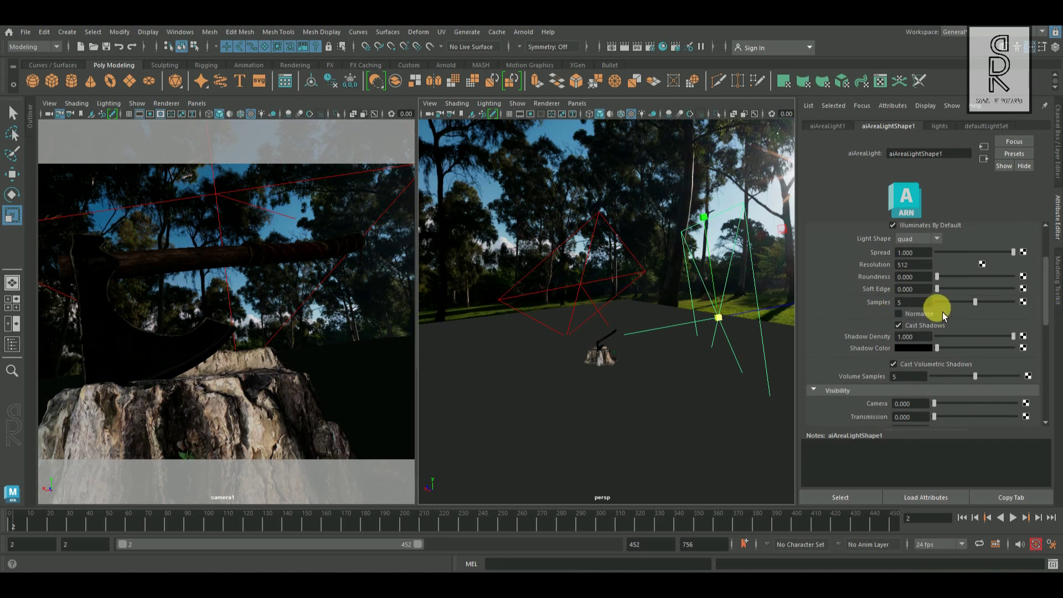
Step: Set the Samples of the area light aiAreaLight2 to 5 and select the sky dome light to check its attributes
click(641, 261)
click(977, 387)
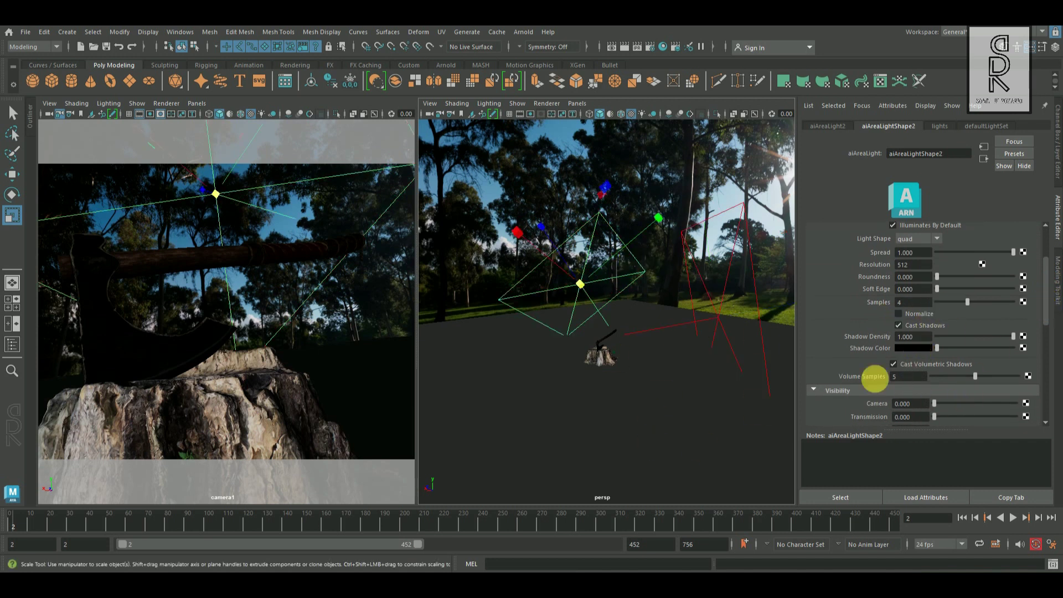
scroll(967, 368, up, 3)
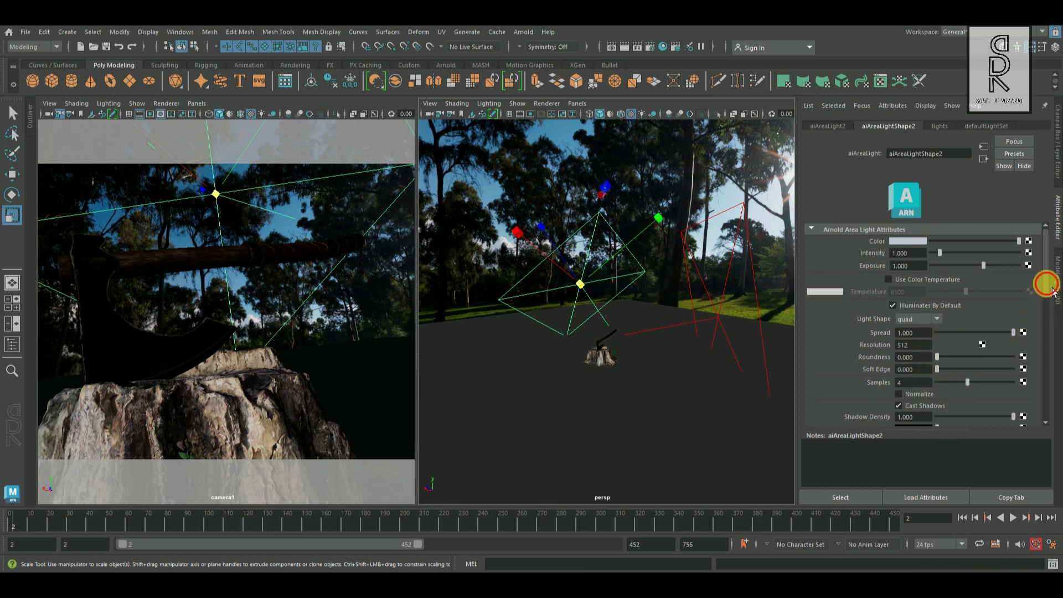
scroll(1044, 281, down, 4)
click(979, 272)
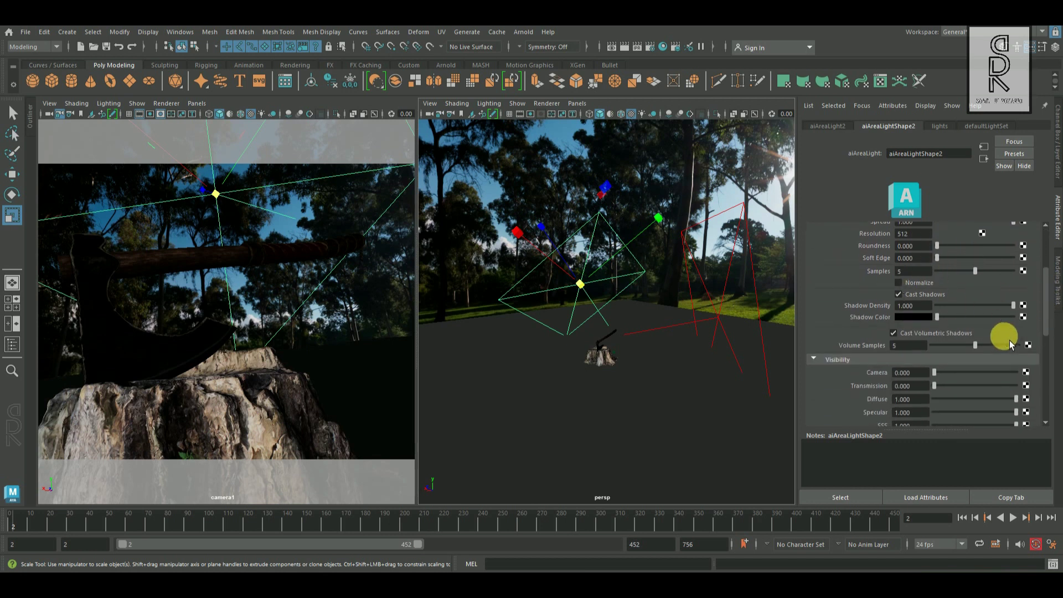
scroll(964, 344, down, 1)
click(630, 327)
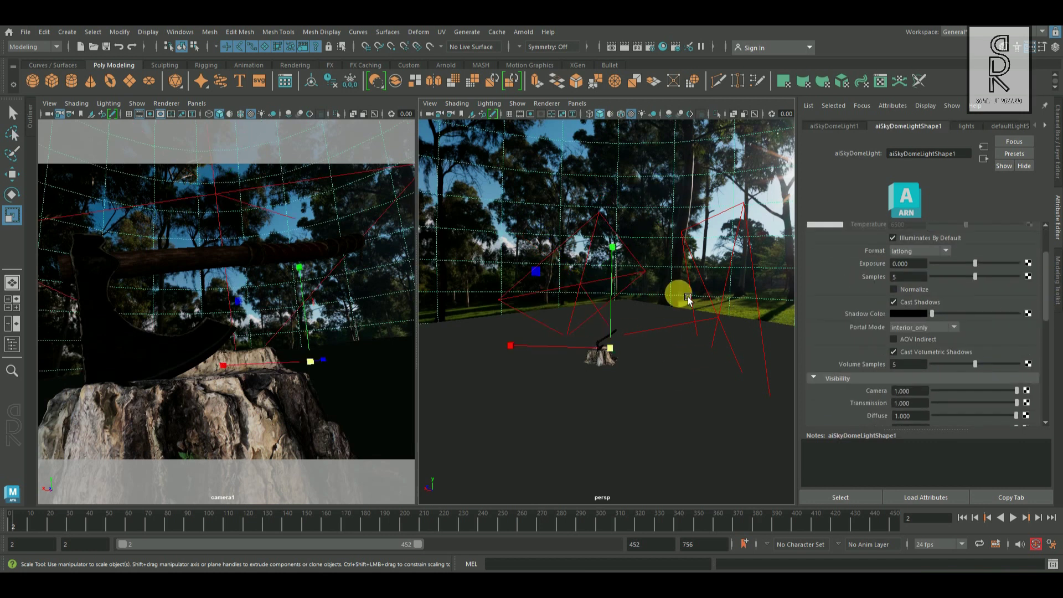
Step: Select the ground plane, search the new materials for "shadow" to locate aiShadowMatte, and close the material list without assigning anything
key(space)
scroll(675, 321, down, 5)
alt+drag(635, 359, 539, 261)
alt+right_drag(538, 261, 635, 406)
alt+drag(636, 406, 432, 297)
alt+right_drag(431, 296, 583, 358)
alt+drag(582, 358, 552, 334)
click(771, 353)
right_drag(683, 257, 683, 543)
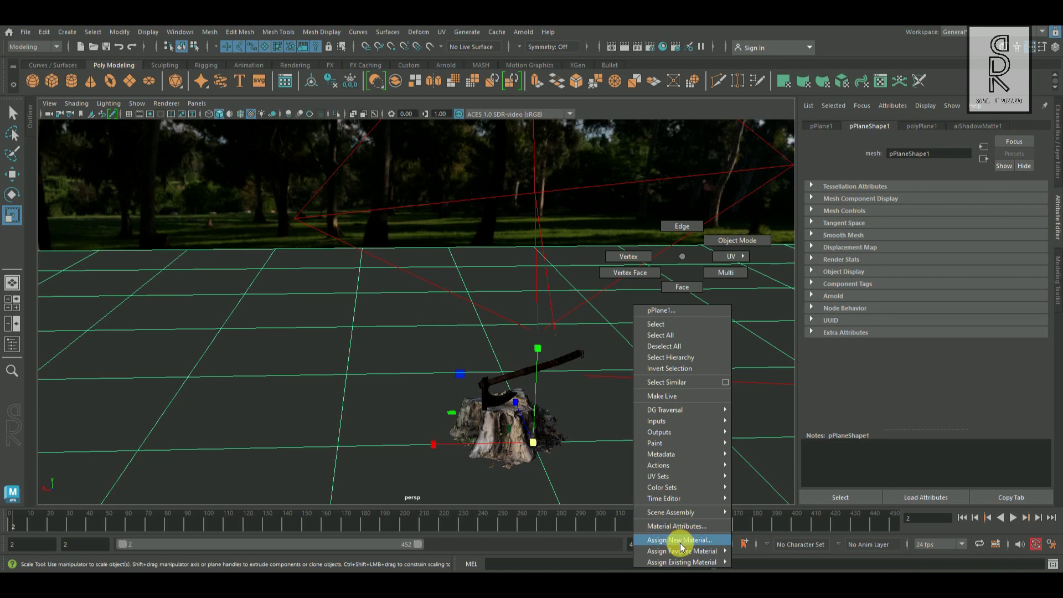
right_drag(681, 545, 681, 545)
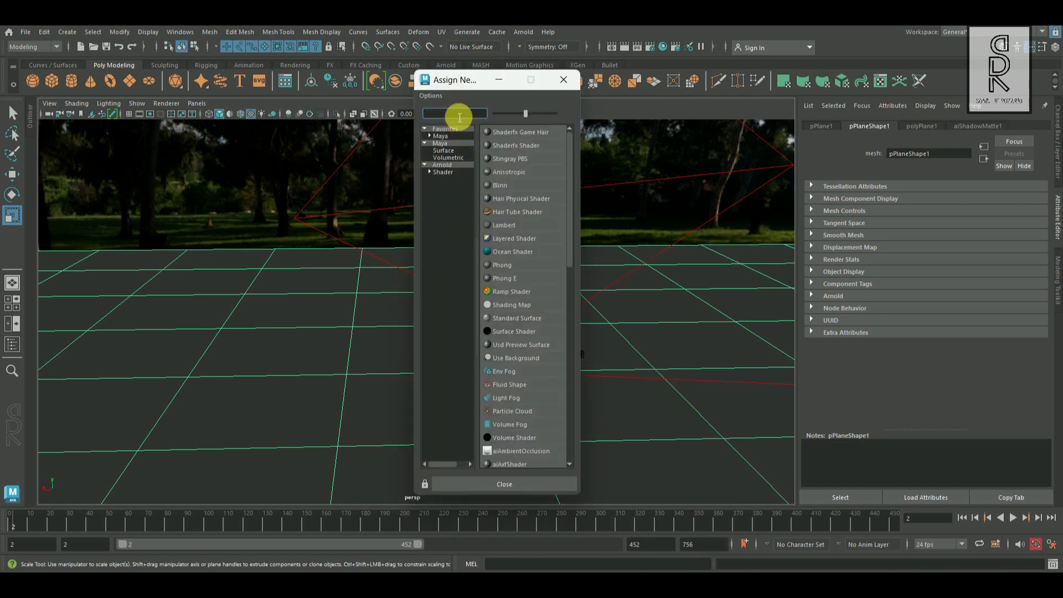
text(shadow)
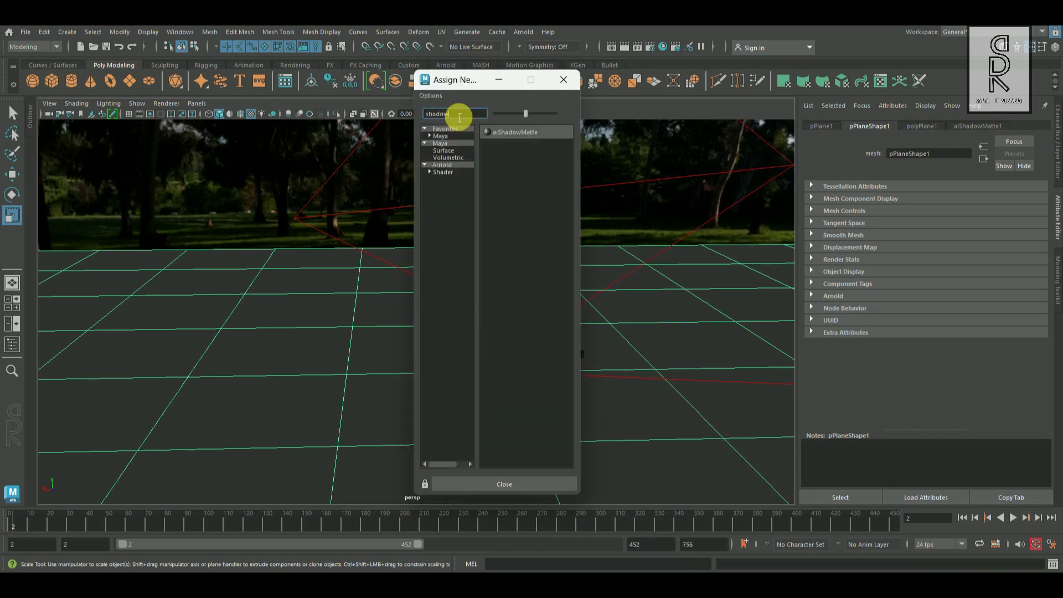
click(565, 79)
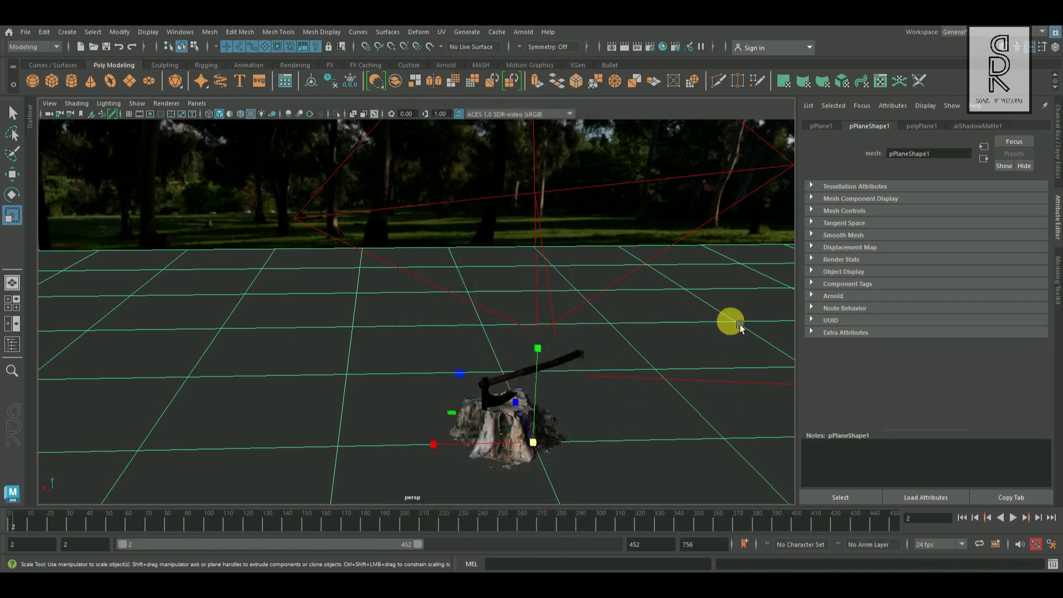
Step: Return to the full camera1 view and set the lights layer to Reference display so its lights cannot be selected
key(space)
key(space)
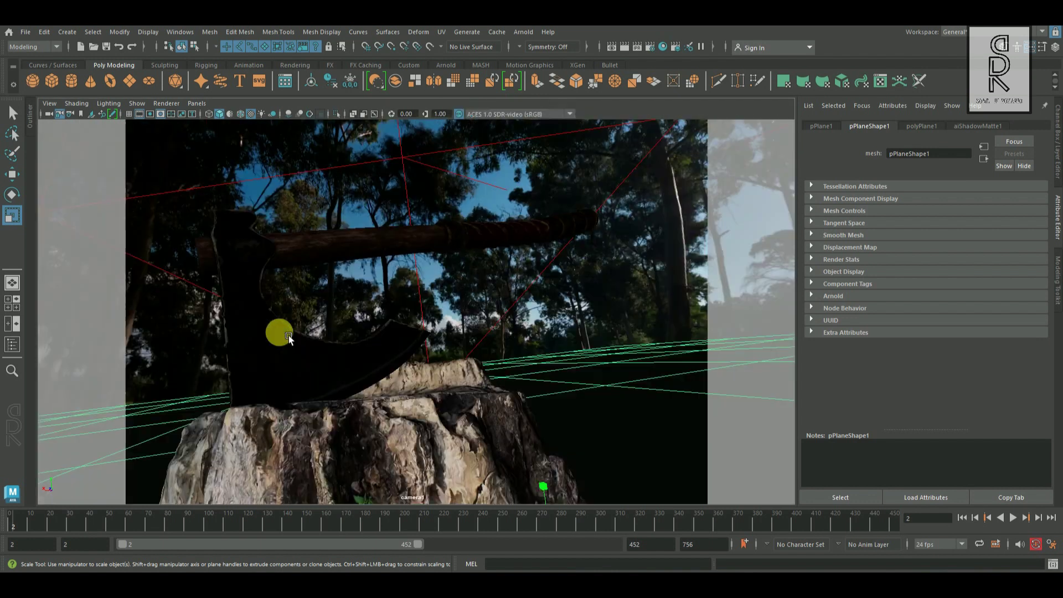
click(541, 273)
click(1058, 141)
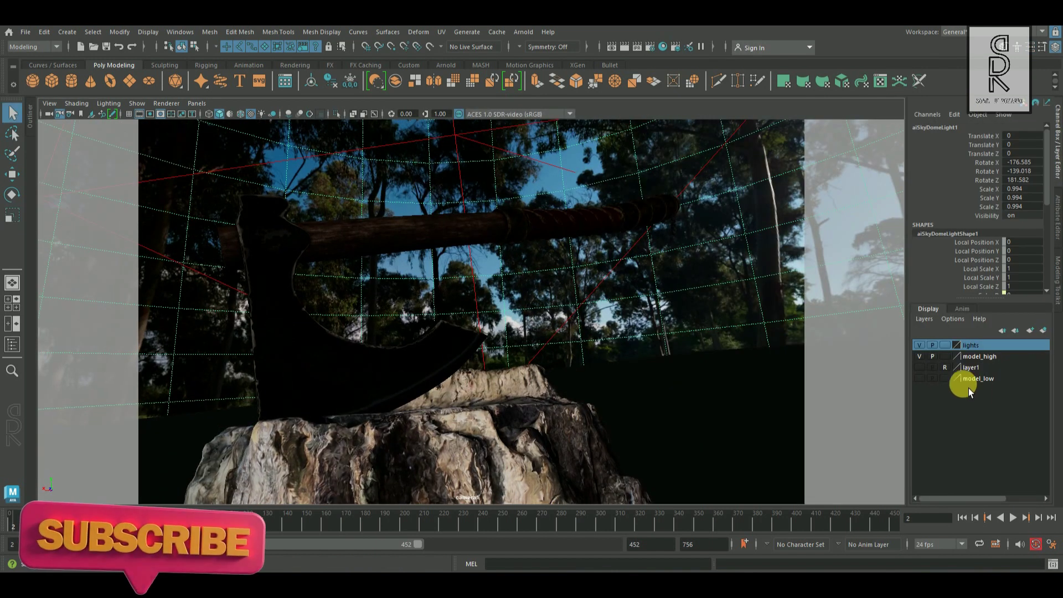
click(946, 345)
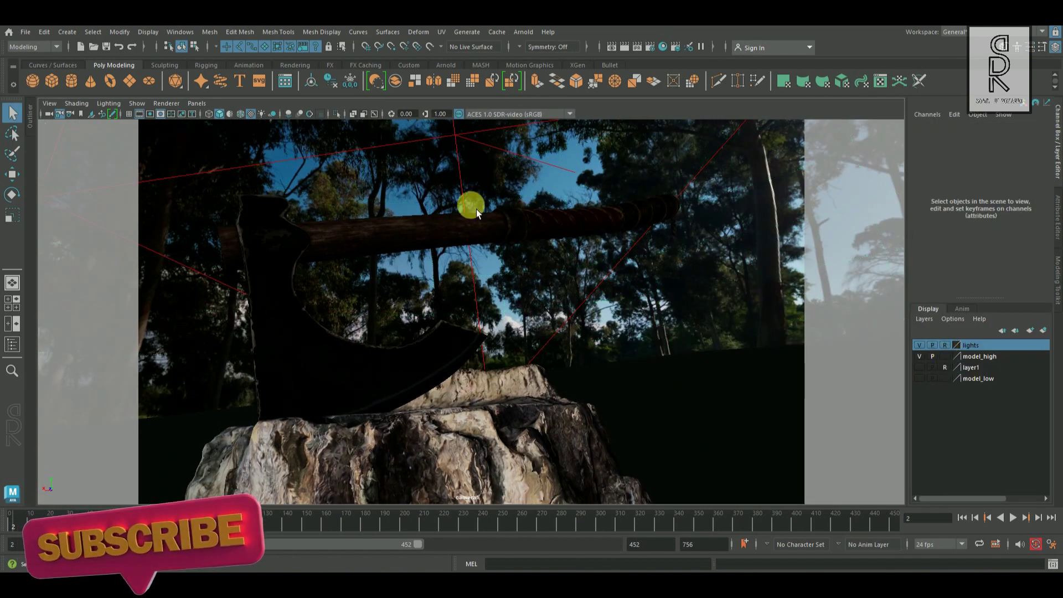
Step: Render the camera1 view with Arnold and reposition the render window over the scene
click(524, 32)
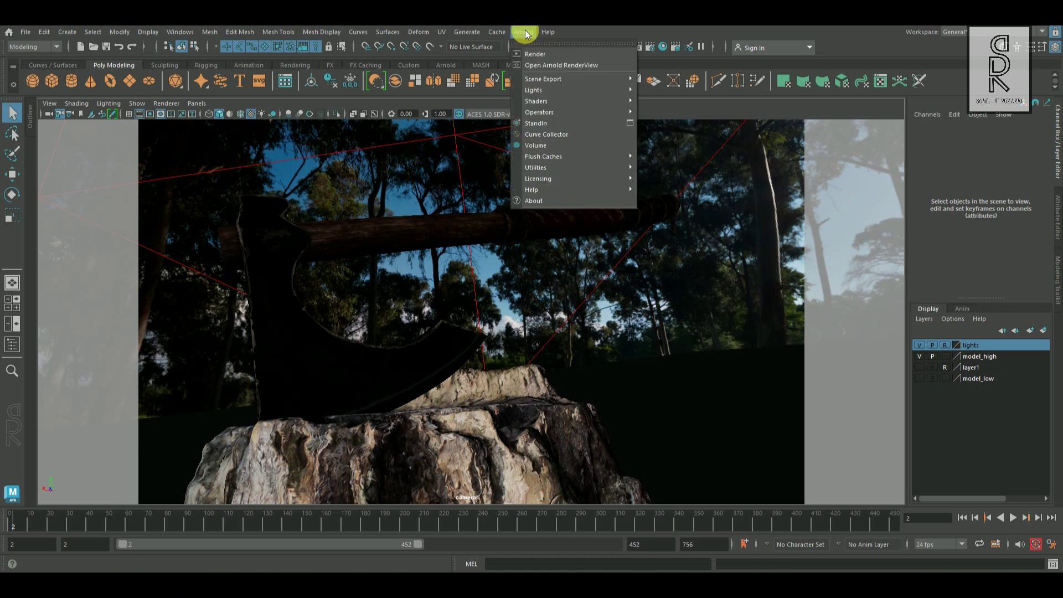
click(547, 53)
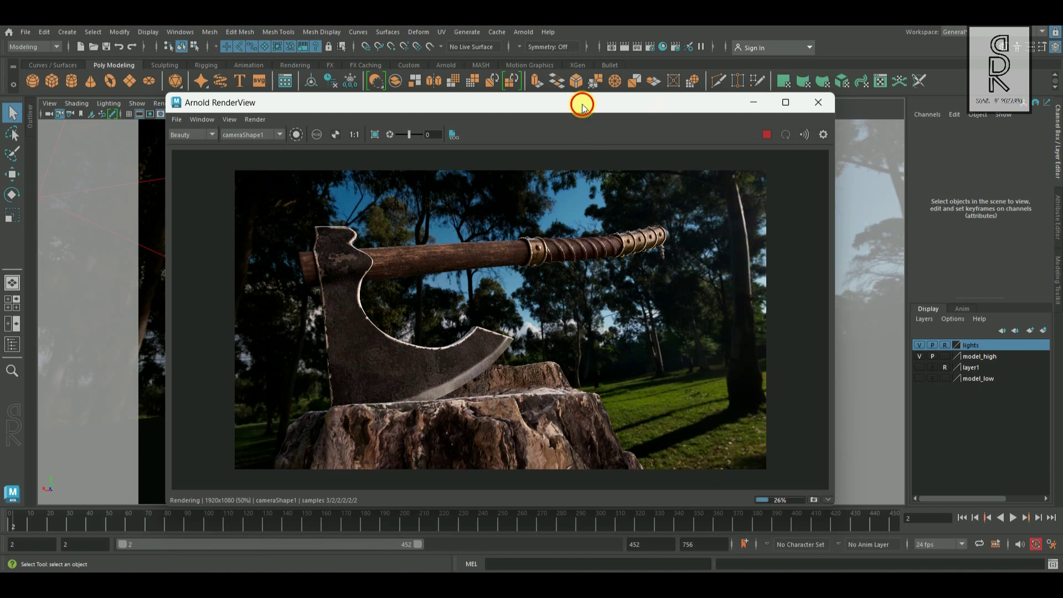
drag(583, 105, 562, 81)
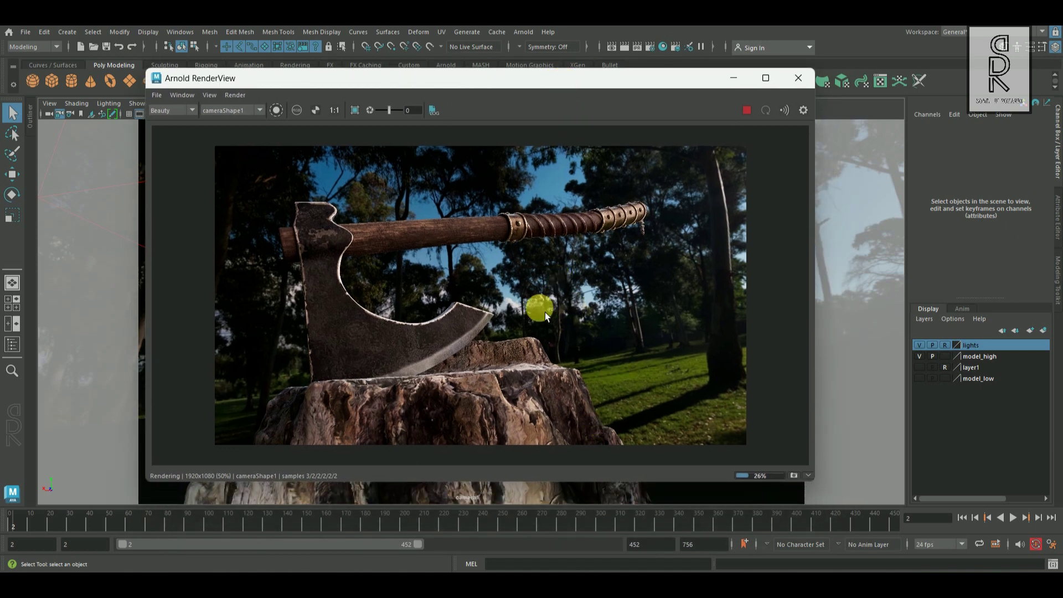